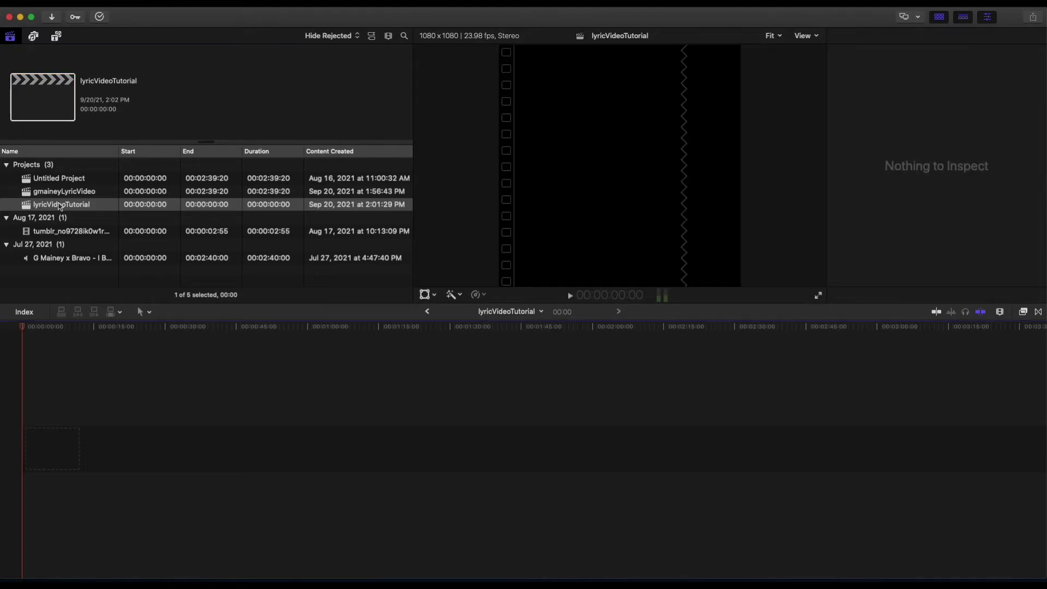
# Add a Basic Title at the timeline start and lift it above a gap lengthened to 28:23.
pyautogui.click(56, 36)
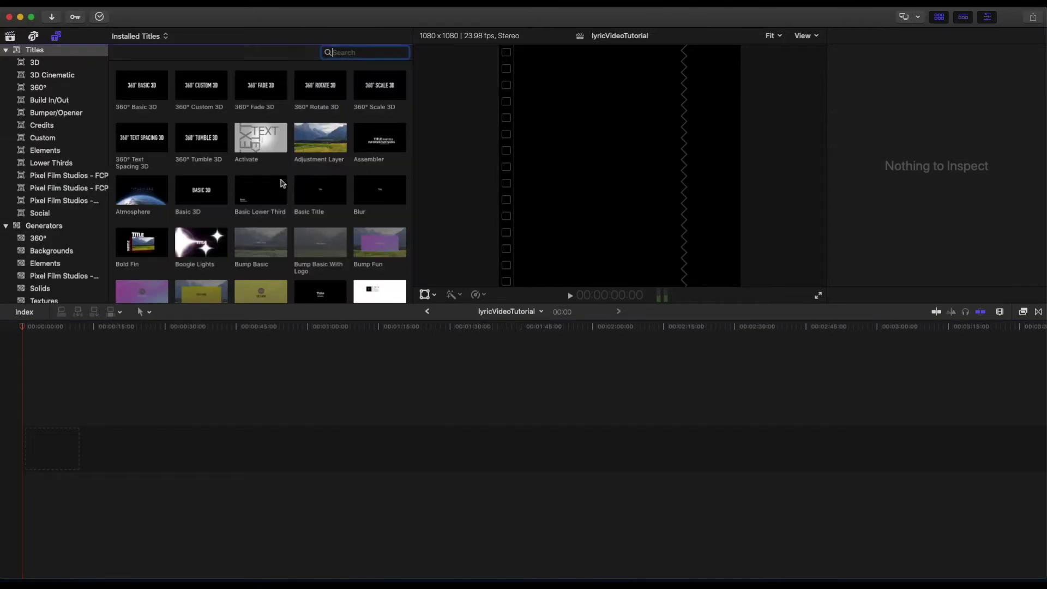
pyautogui.moveTo(313, 192); pyautogui.dragTo(43, 441)
pyautogui.click(48, 444)
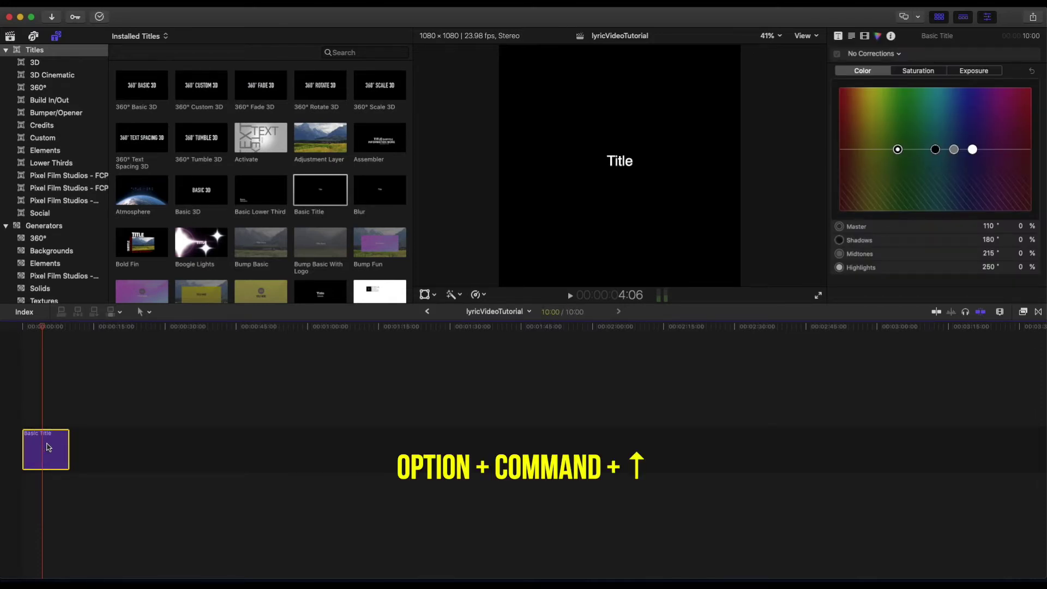
pyautogui.press('alt+super+Up')
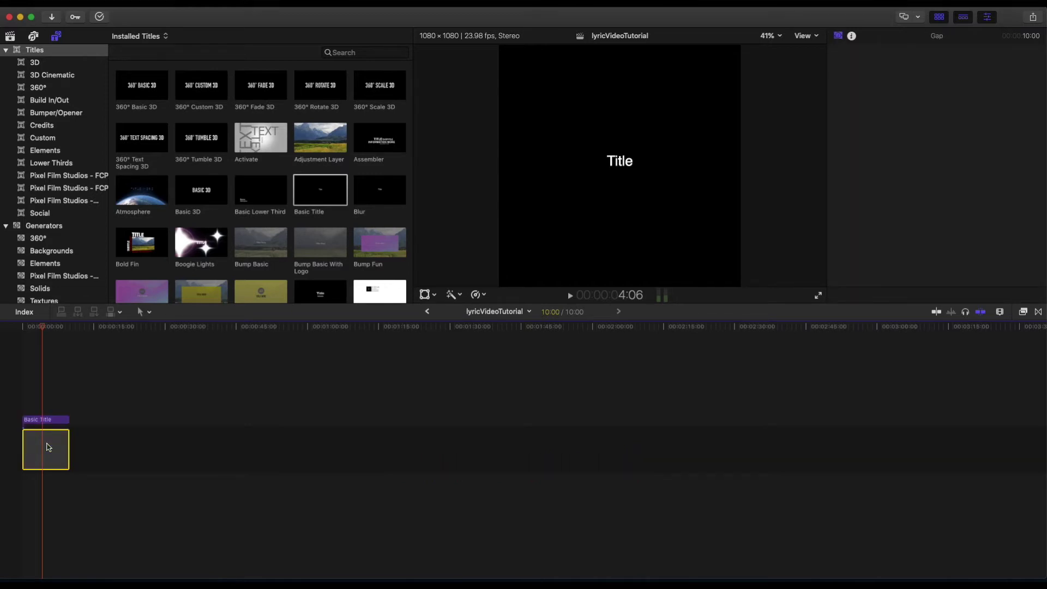
pyautogui.moveTo(66, 445); pyautogui.dragTo(158, 458)
# Add the song audio clip from the library beneath the title and gap.
pyautogui.press('super+equal')
pyautogui.press('super+equal')
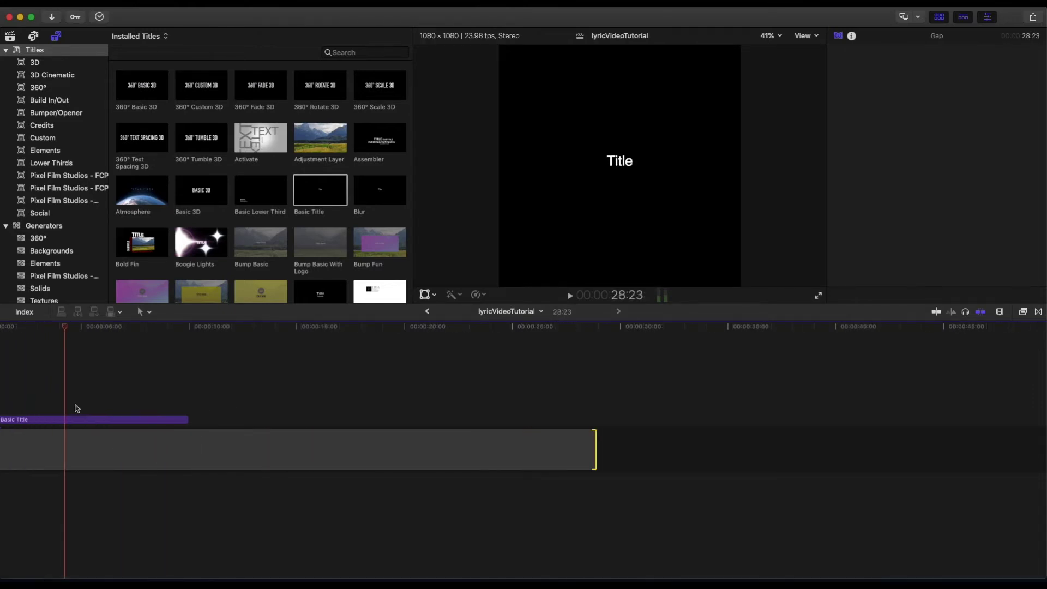
pyautogui.press('super+minus')
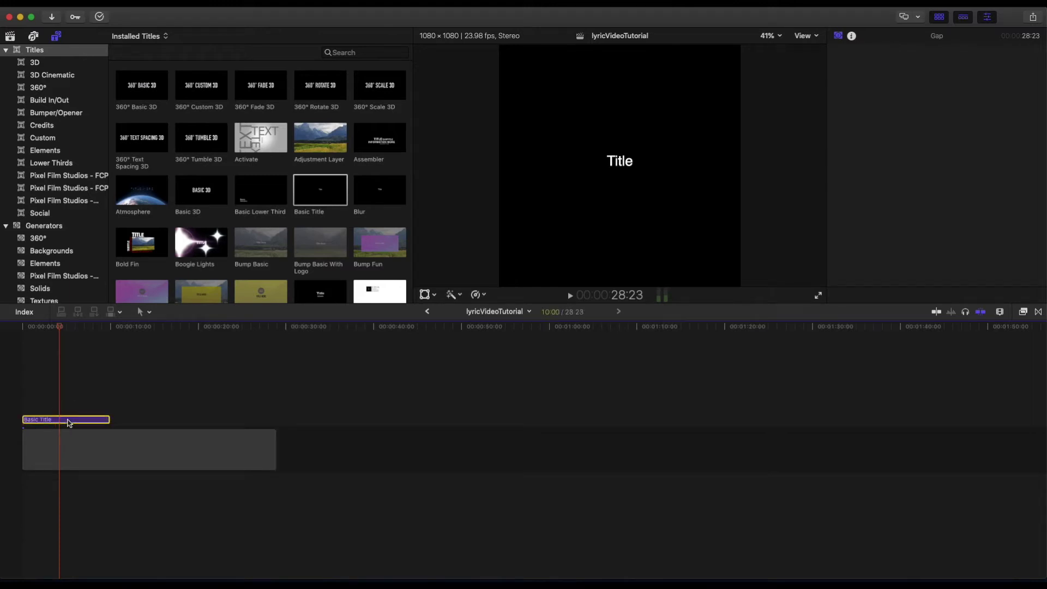
pyautogui.press('super+1')
pyautogui.moveTo(64, 258); pyautogui.dragTo(16, 491)
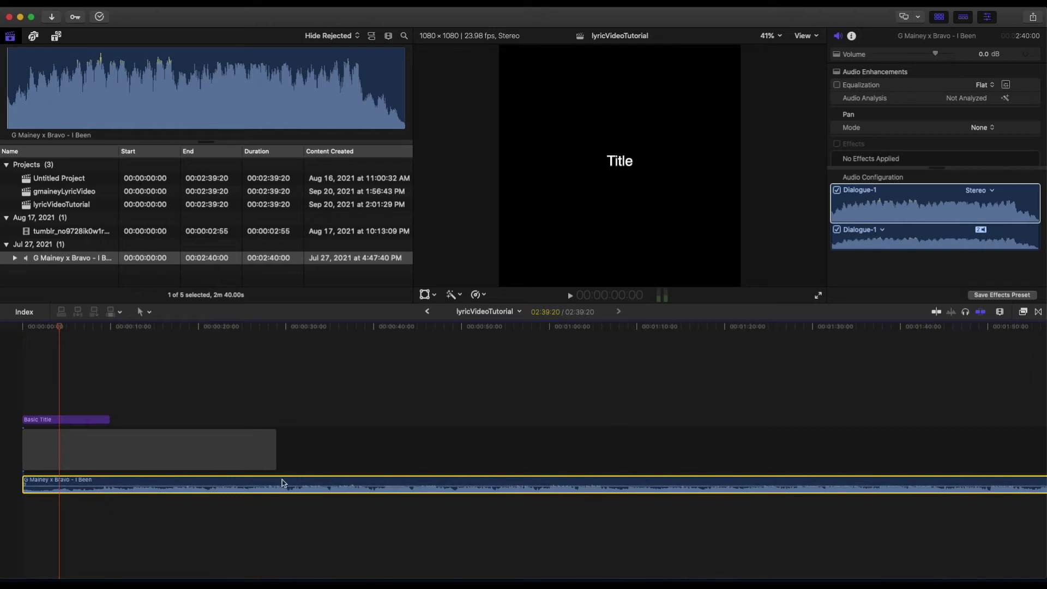
# Play the song to find where the vocals start, stopping near 10:09.
pyautogui.click(118, 449)
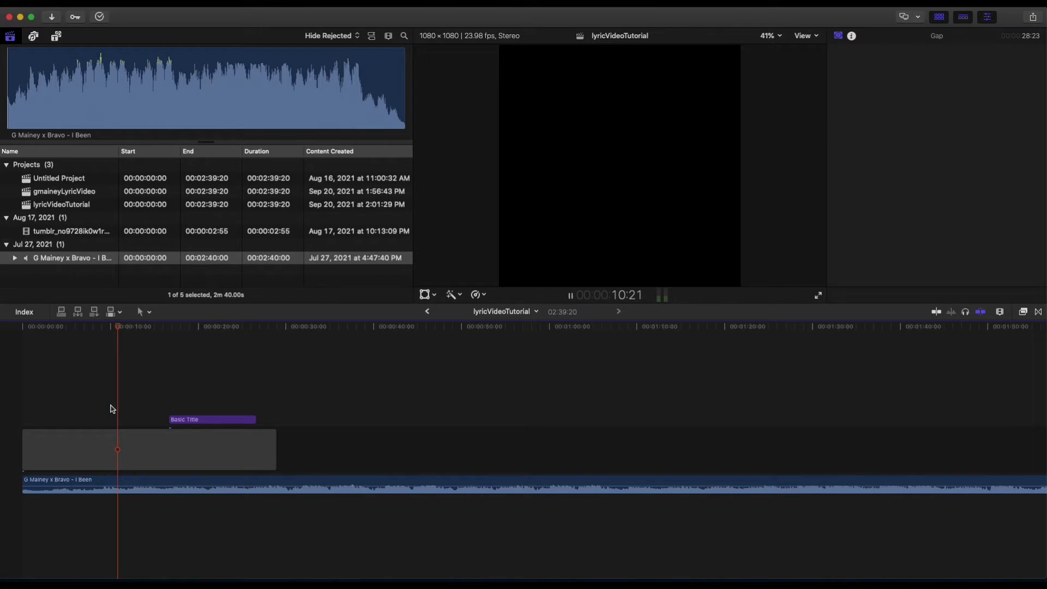
pyautogui.click(77, 414)
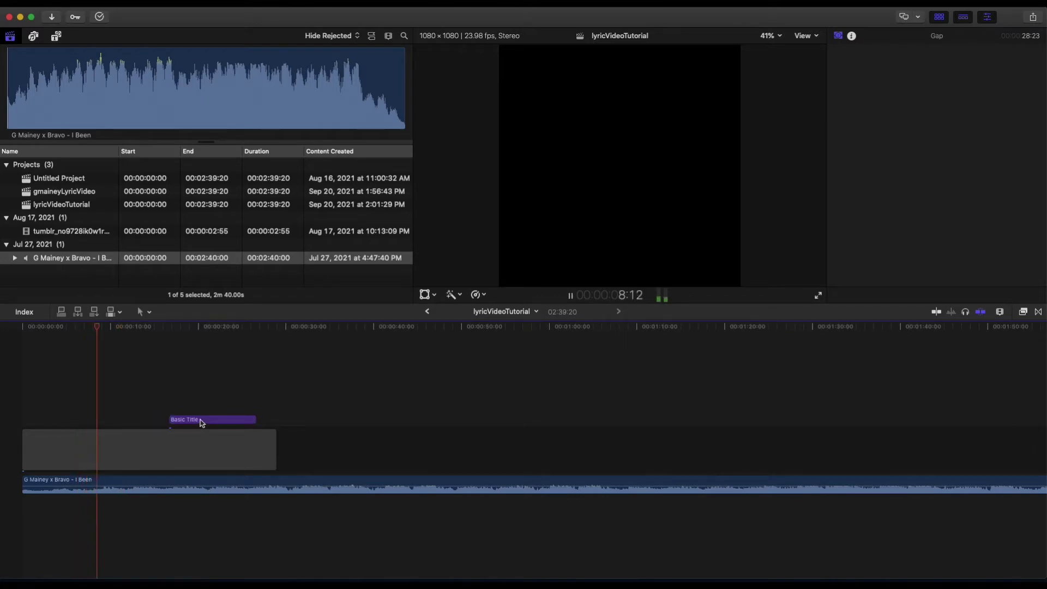
pyautogui.press('space')
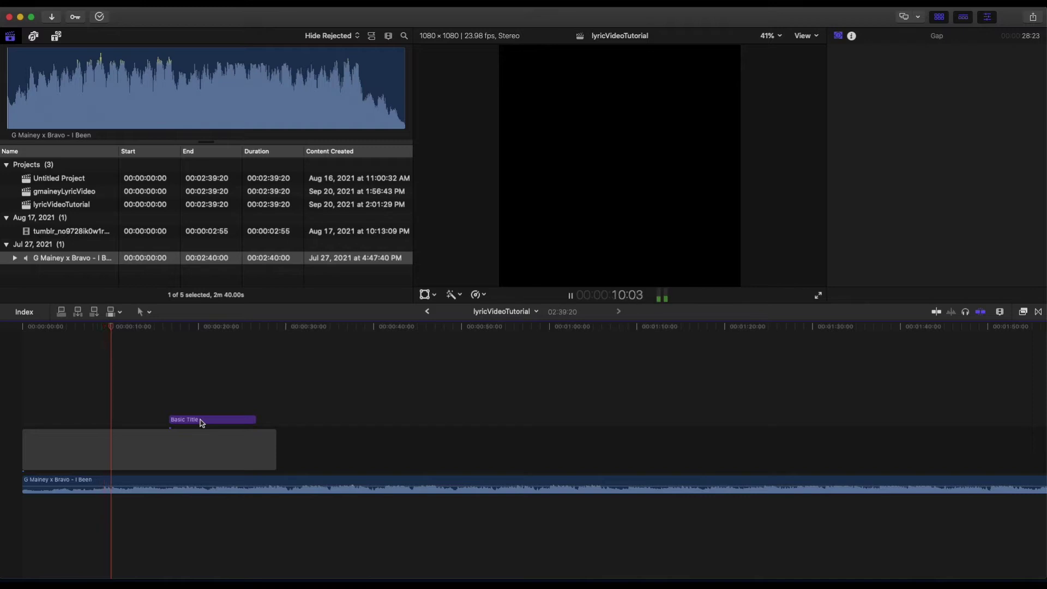
pyautogui.press('space')
# Slide the Basic Title to start at the 10-second playhead and play back to check its timing.
pyautogui.moveTo(201, 424); pyautogui.dragTo(151, 423)
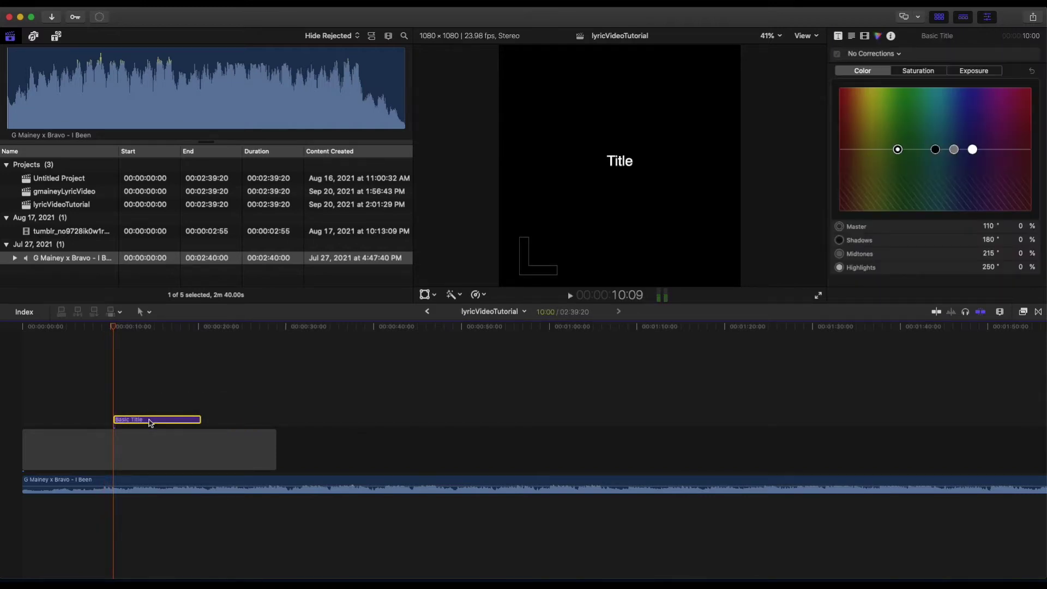
pyautogui.click(114, 373)
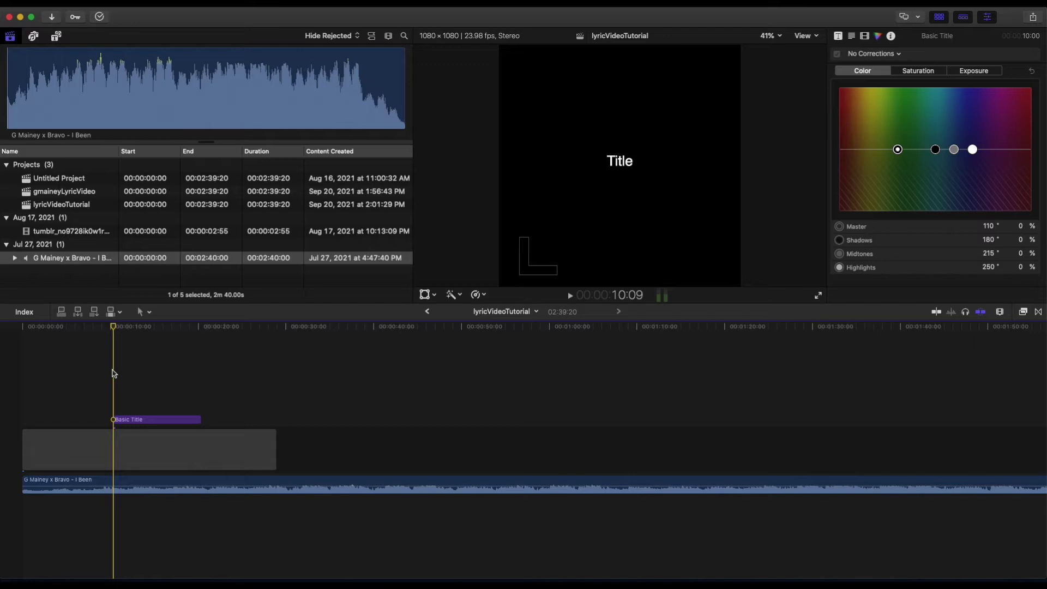
pyautogui.press('space')
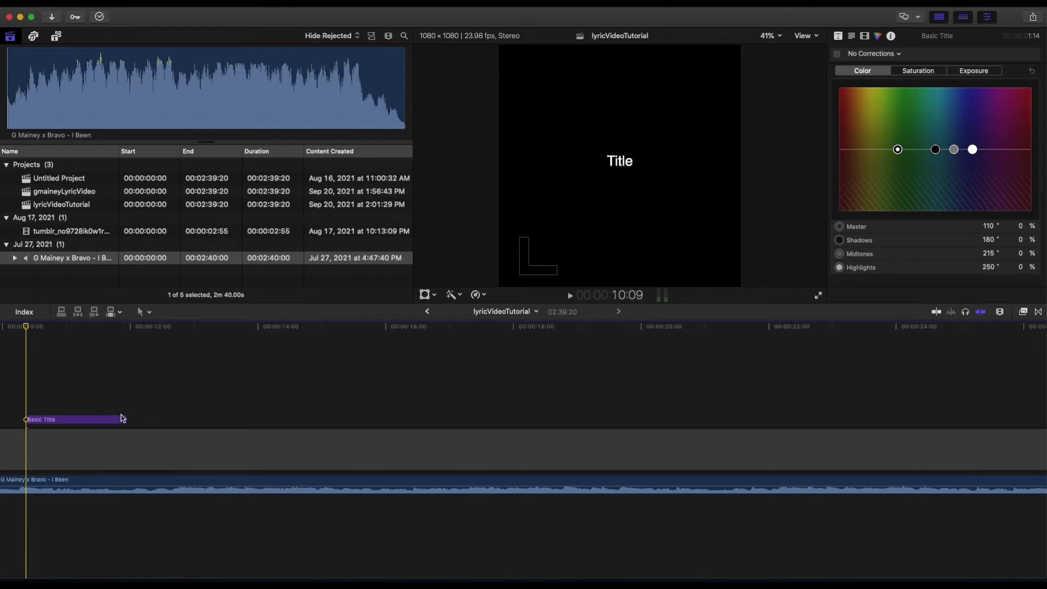
pyautogui.press('super+Tab')
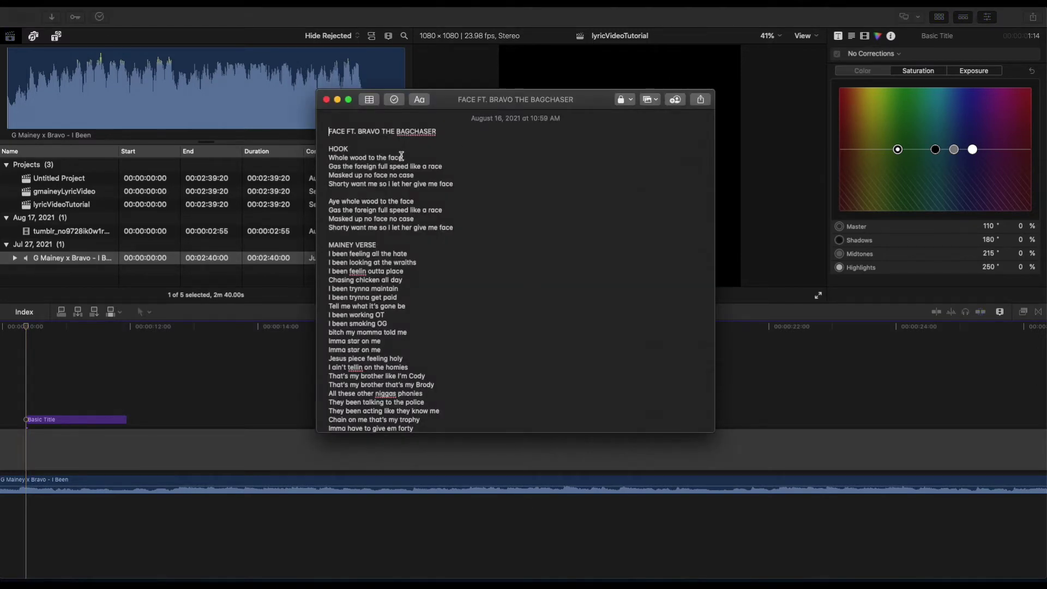
# Copy the lyric 'Whole wood to the face' from Notes into the title's text.
pyautogui.moveTo(404, 157); pyautogui.dragTo(327, 159)
pyautogui.press('super+c')
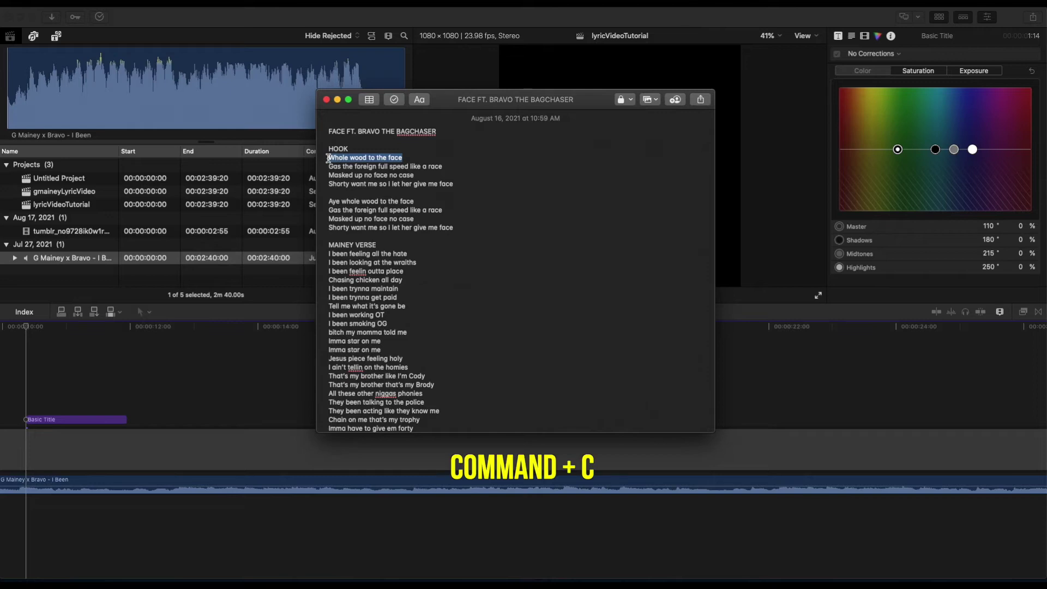
pyautogui.click(80, 421)
pyautogui.doubleClick(80, 420)
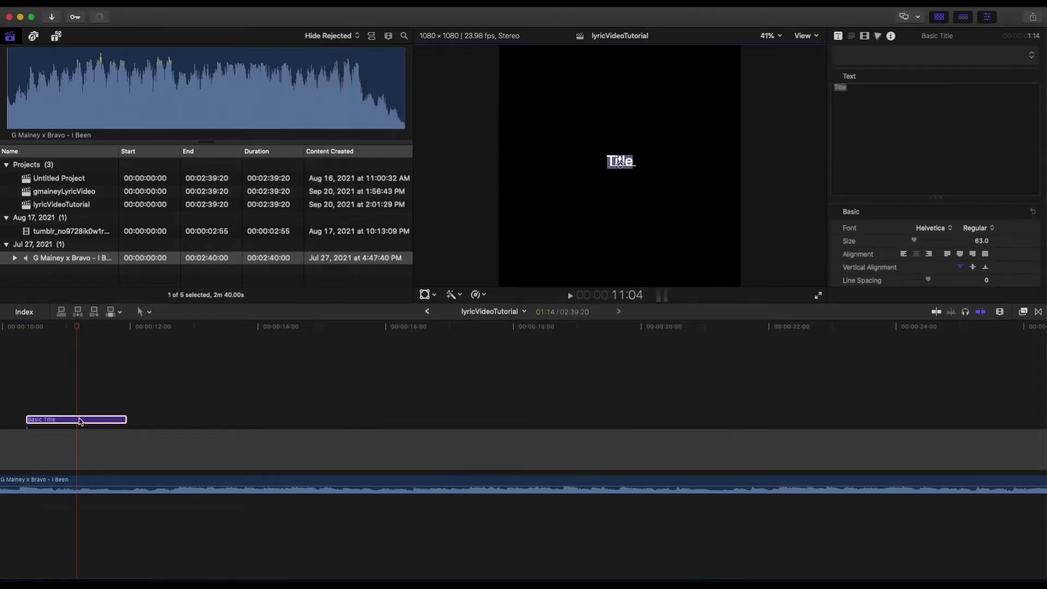
pyautogui.click(884, 104)
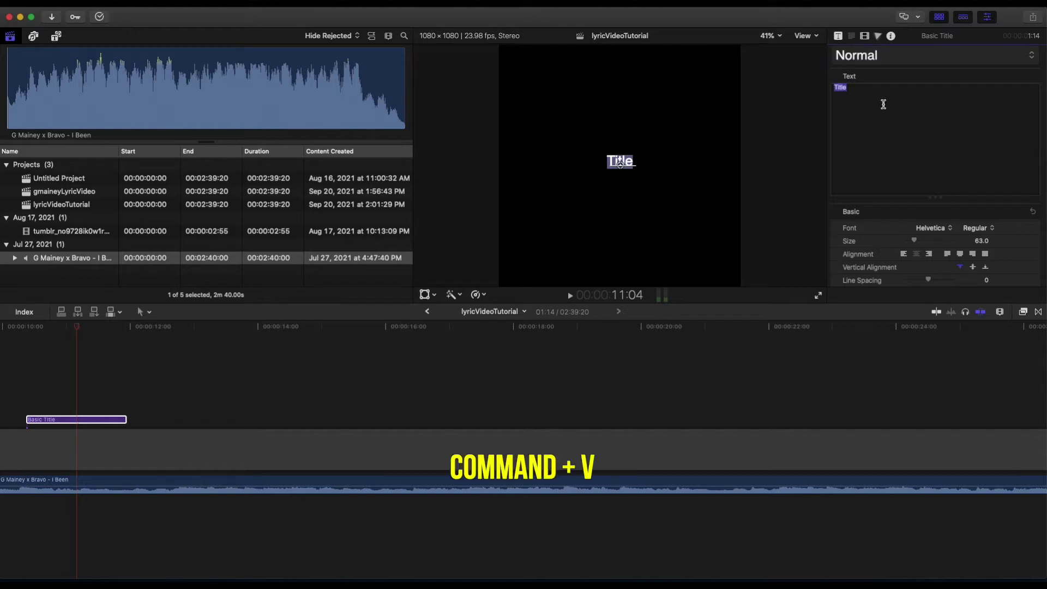
pyautogui.press('cmd+v')
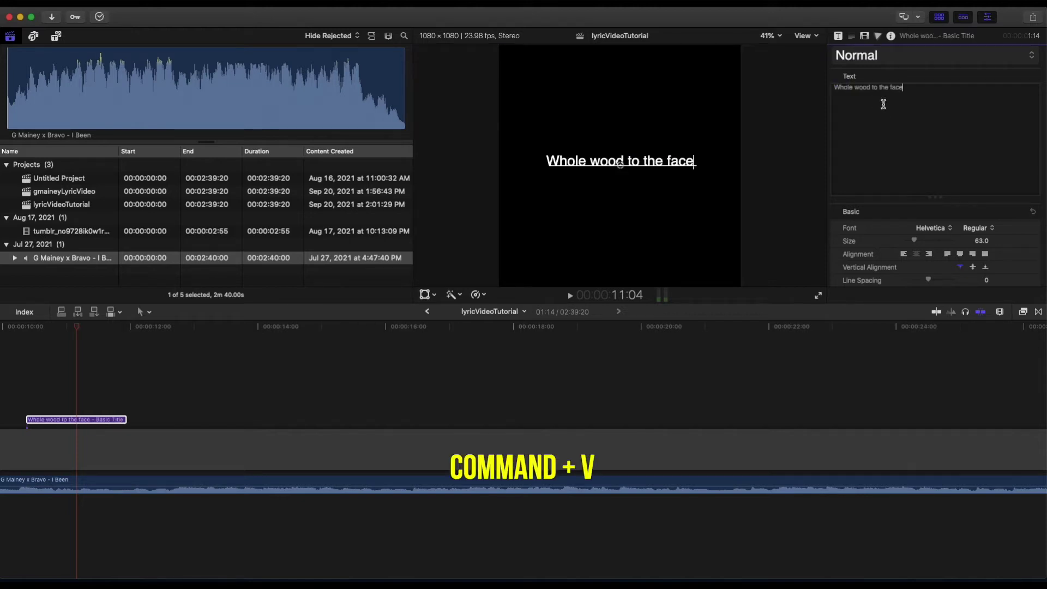
pyautogui.tripleClick(911, 87)
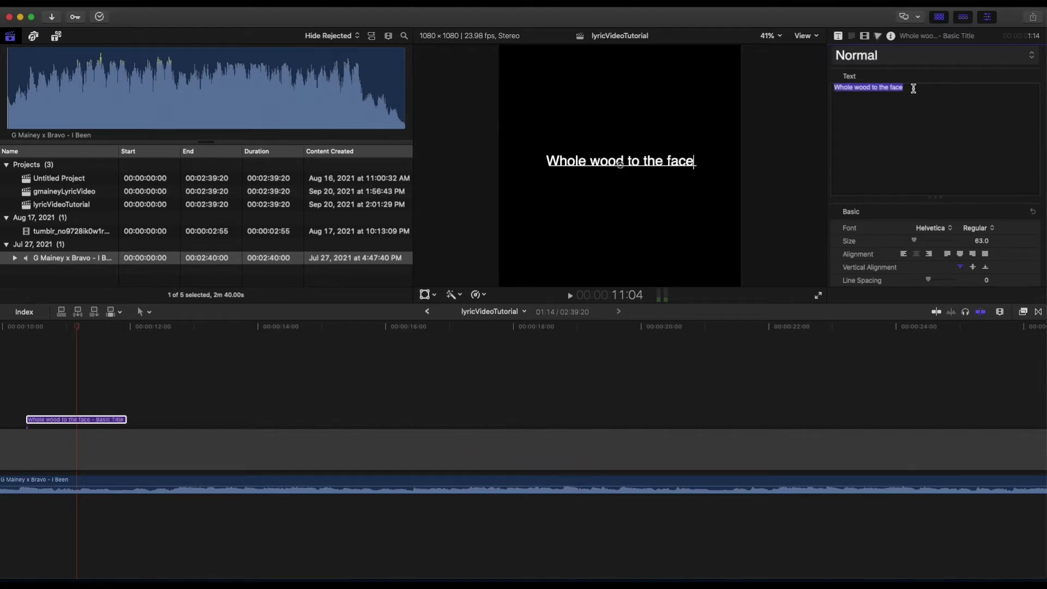
# Set the lyric to Bebas Neue at size 116 and nudge it slightly below centre.
pyautogui.click(934, 228)
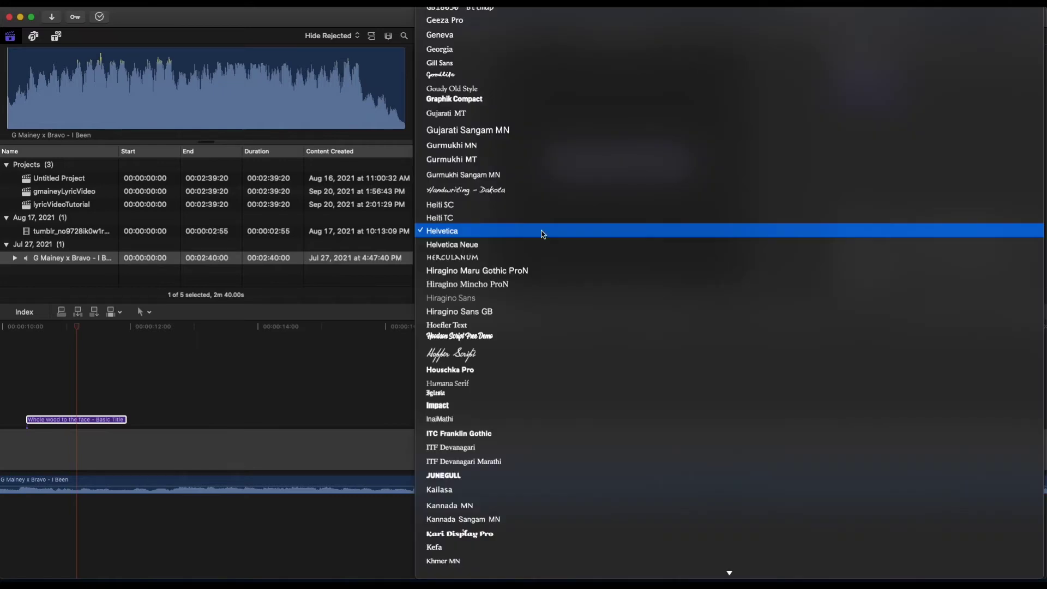
pyautogui.press('b')
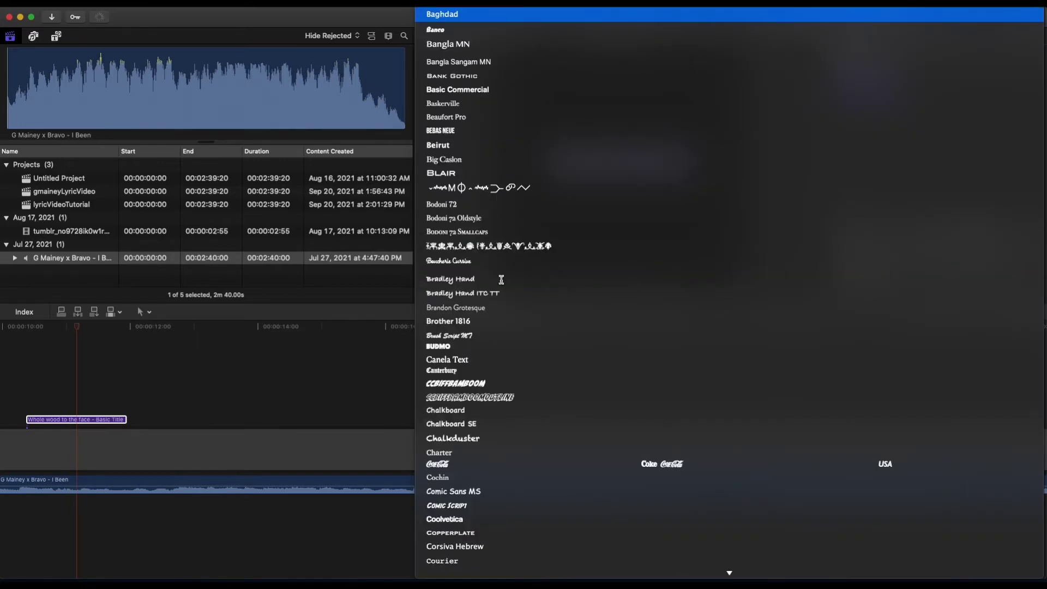
pyautogui.scroll(3, 501, 280)
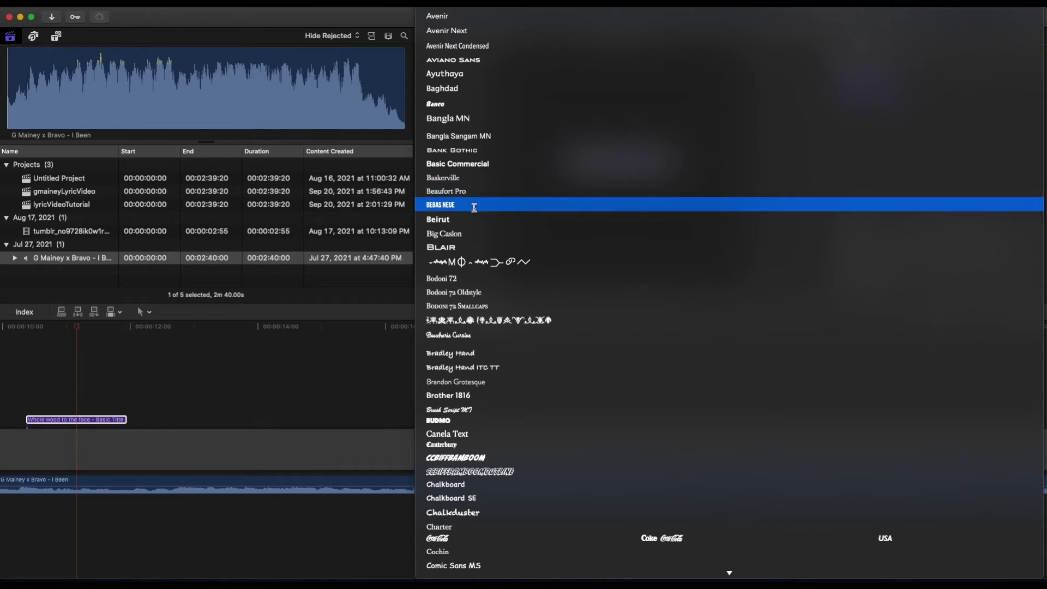
pyautogui.click(441, 205)
pyautogui.click(916, 241)
pyautogui.moveTo(919, 242); pyautogui.dragTo(924, 241)
pyautogui.moveTo(622, 166); pyautogui.dragTo(621, 180)
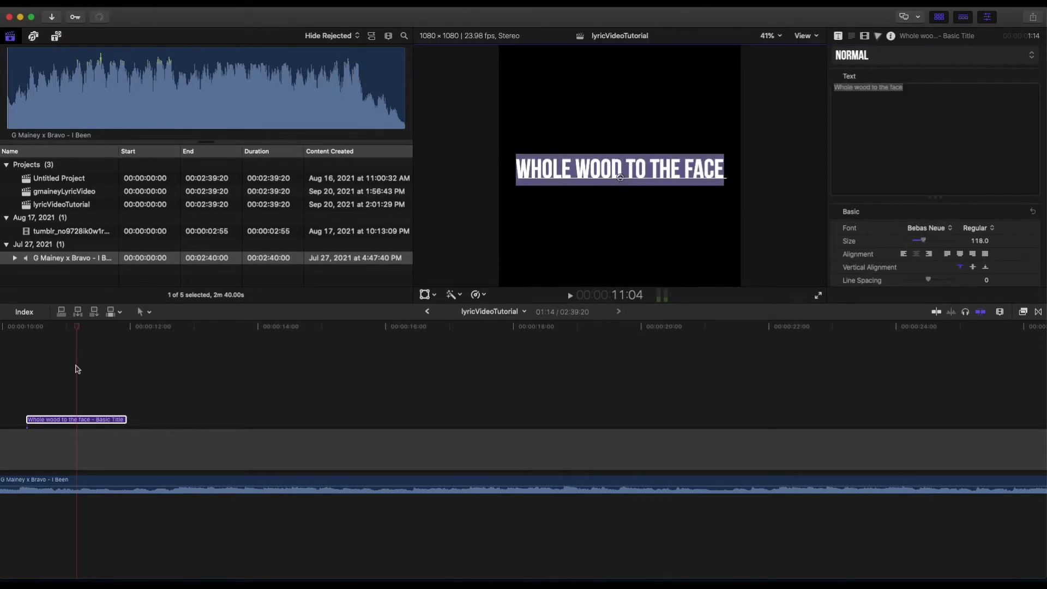
# Duplicate the lyric title after the first and extend the copy to end at 14:02.
pyautogui.click(26, 365)
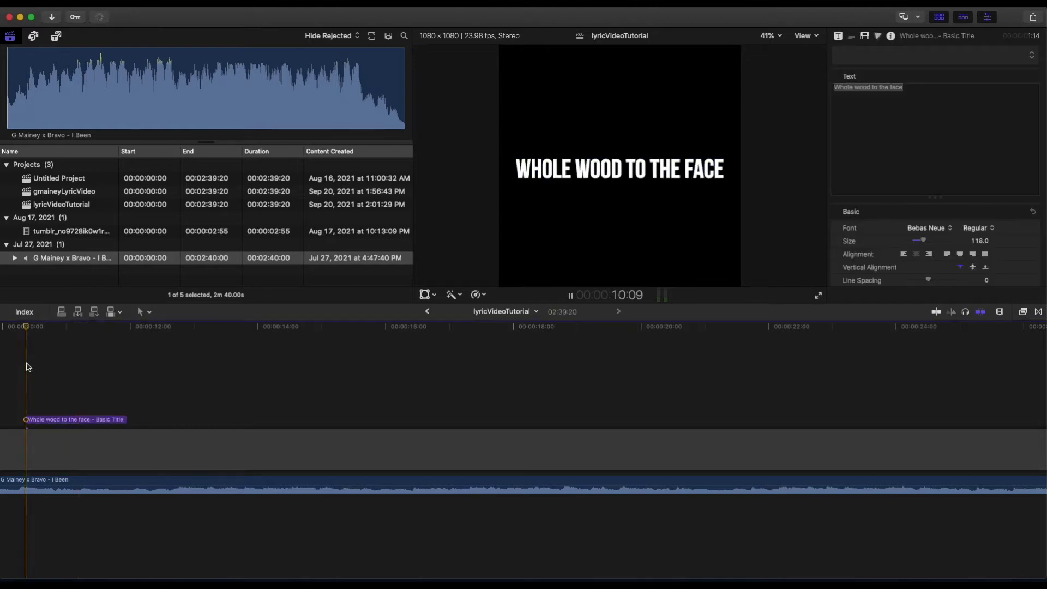
pyautogui.press('space')
pyautogui.press('space')
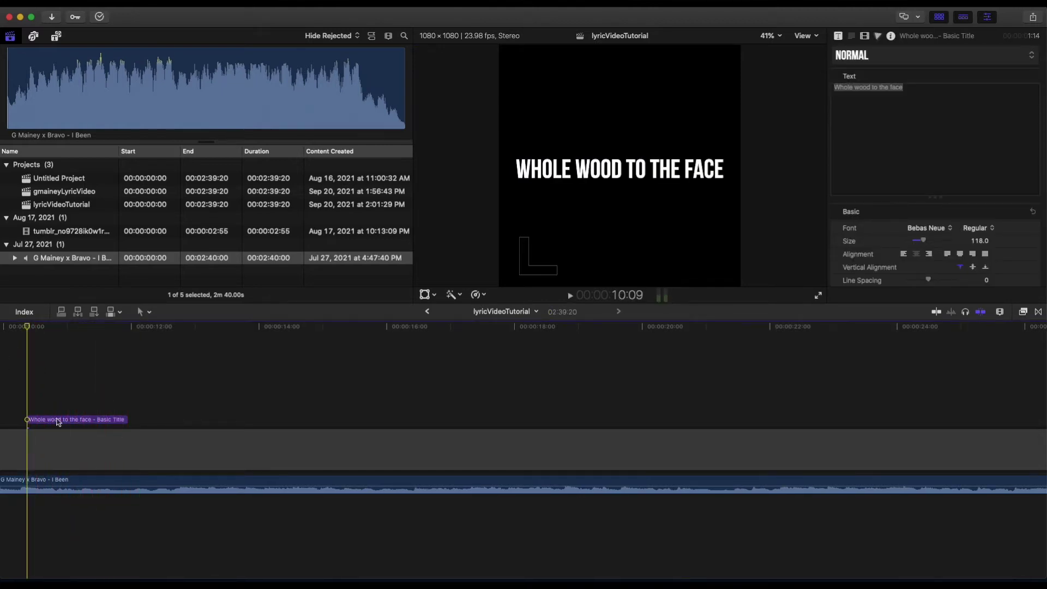
pyautogui.moveTo(51, 417); pyautogui.dragTo(162, 403)
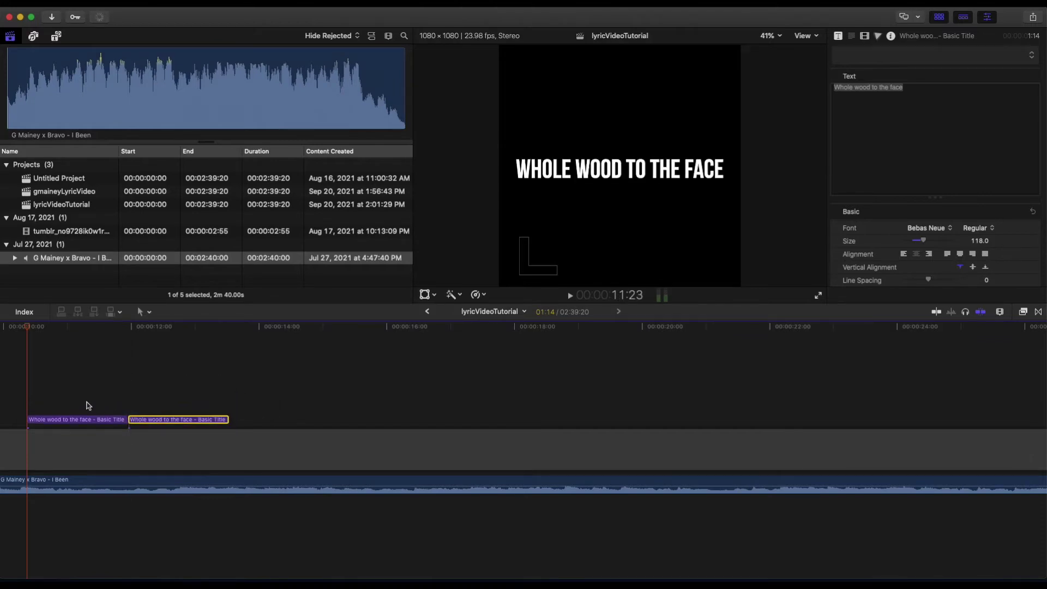
pyautogui.click(127, 389)
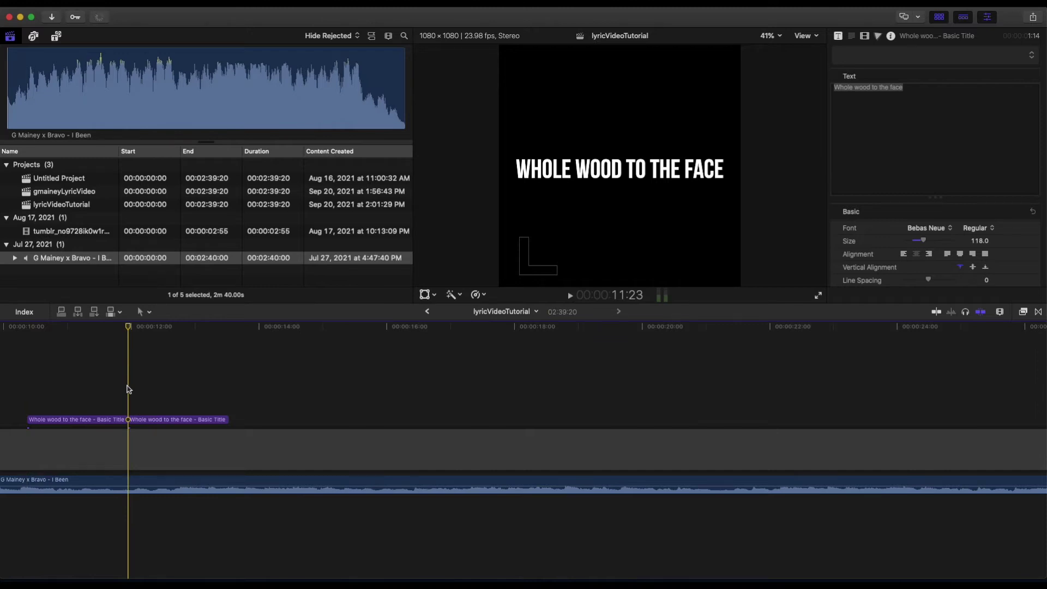
pyautogui.press('space')
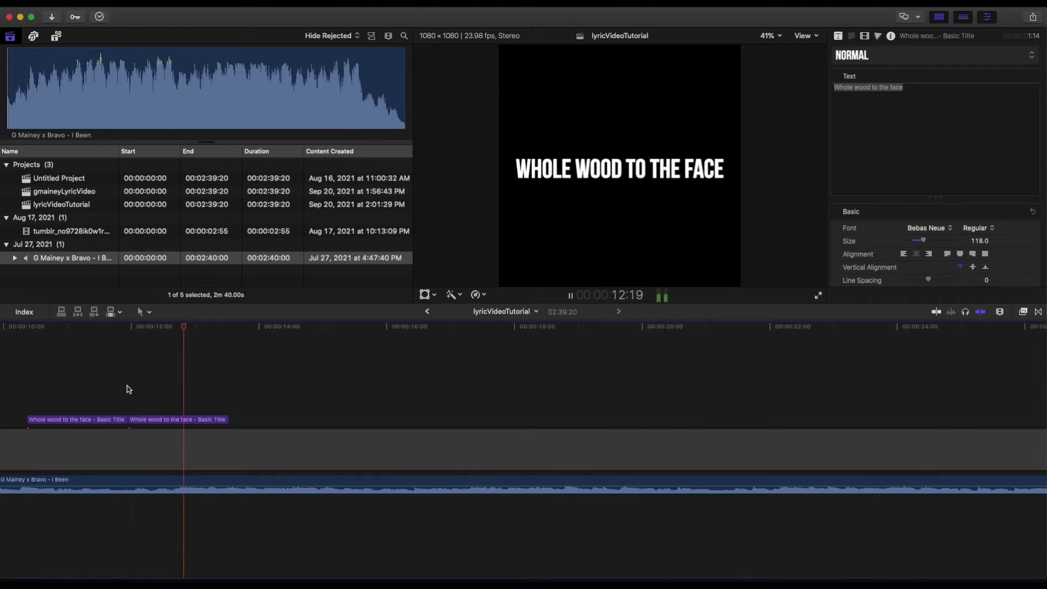
pyautogui.press('space')
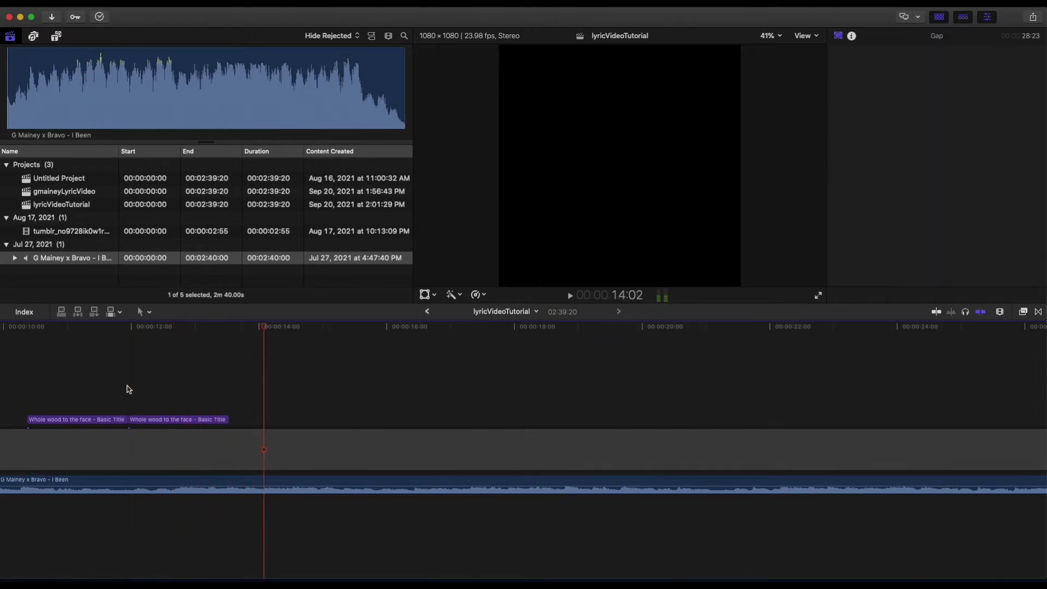
pyautogui.moveTo(225, 419); pyautogui.dragTo(260, 418)
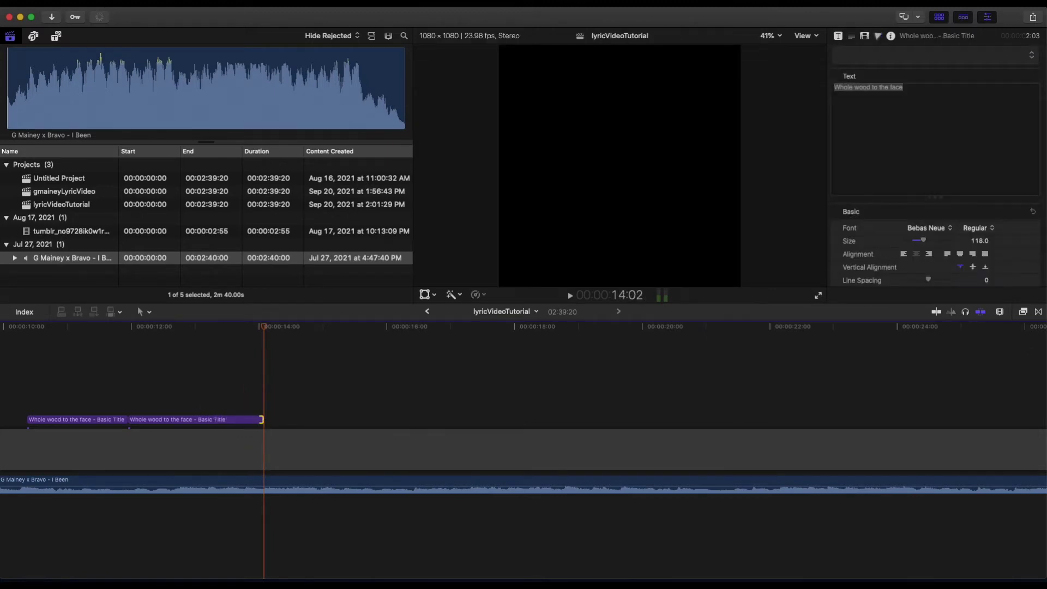
# Replace the second title's text with 'Gas the foreign full speed like a race'.
pyautogui.press('super+Tab')
pyautogui.moveTo(443, 167); pyautogui.dragTo(330, 169)
pyautogui.press('super+c')
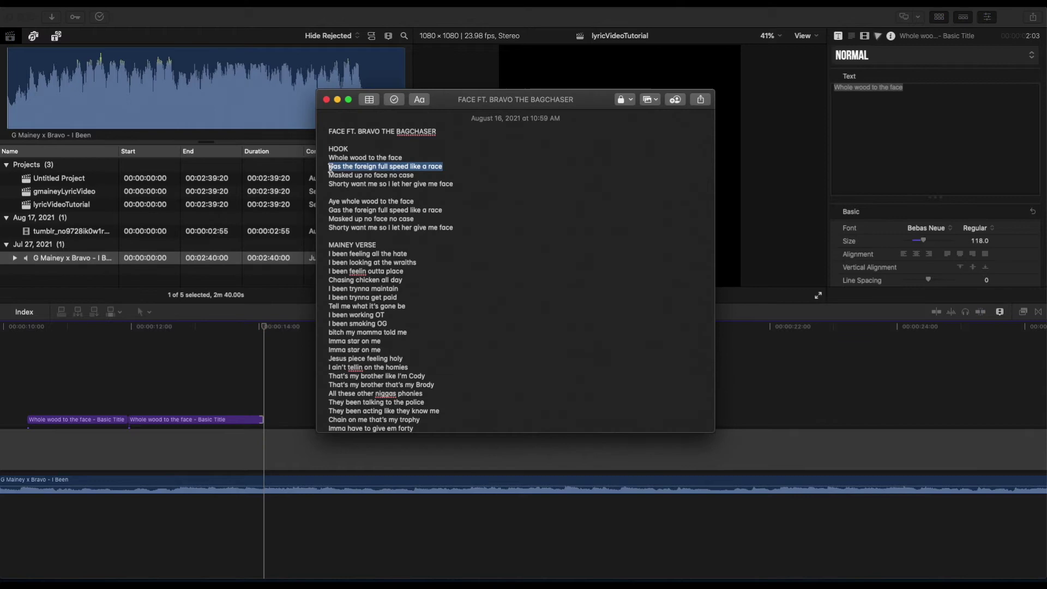
pyautogui.click(134, 445)
pyautogui.click(153, 418)
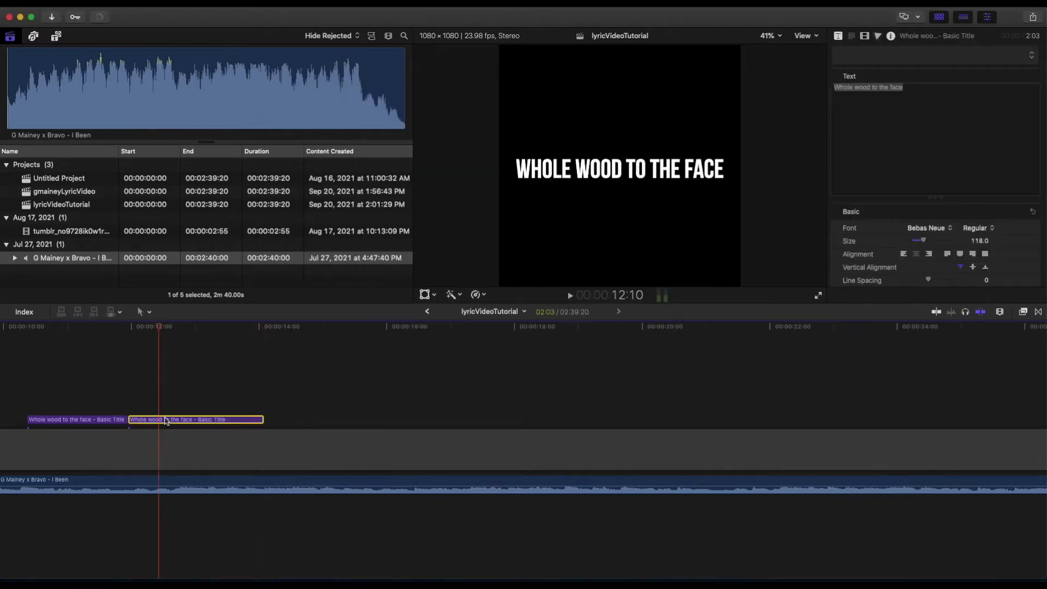
pyautogui.click(934, 114)
pyautogui.press('super+a')
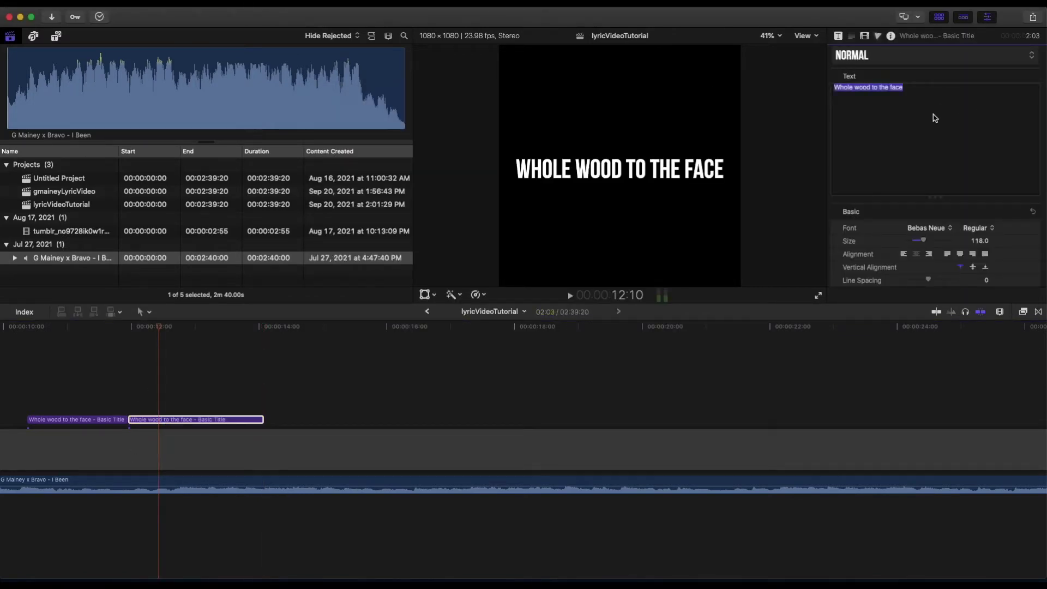
pyautogui.press('super+v')
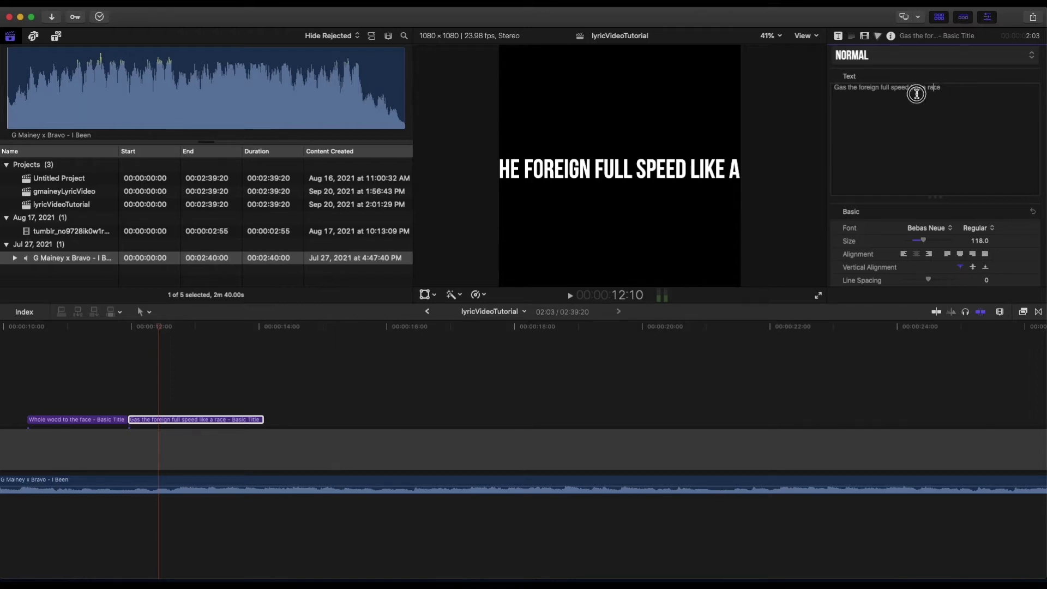
# Cut the title text down to 'Gas the foreign' and find where the next phrase begins.
pyautogui.moveTo(950, 88); pyautogui.dragTo(881, 90)
pyautogui.press('BackSpace')
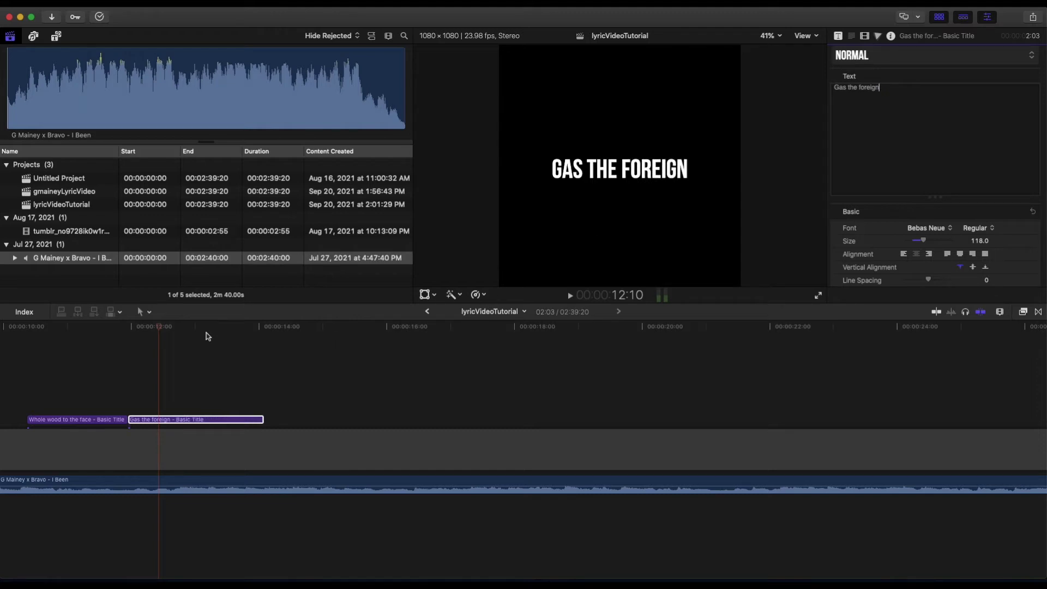
pyautogui.click(137, 370)
pyautogui.click(129, 369)
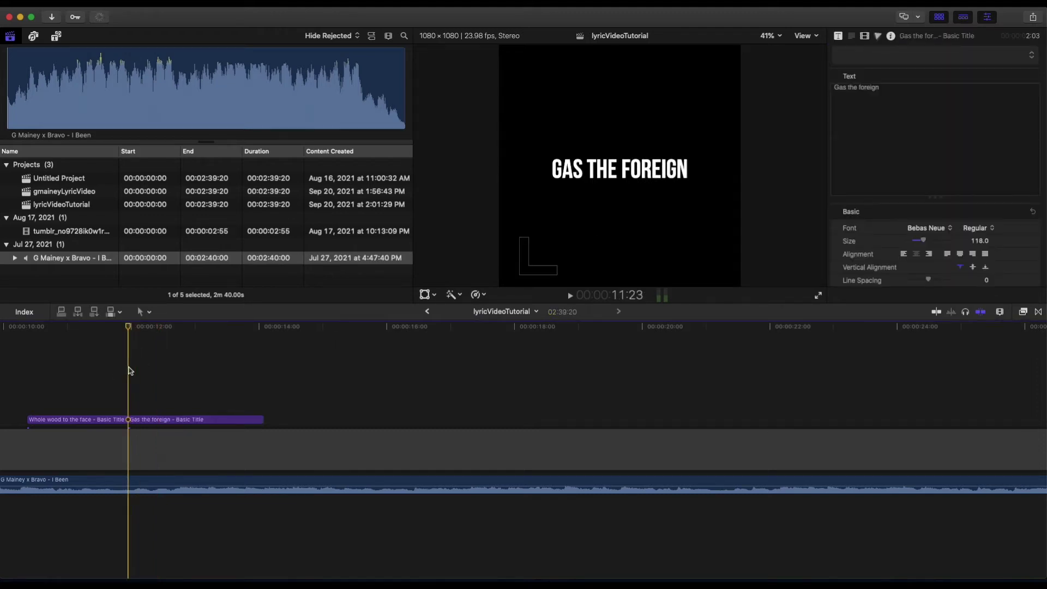
pyautogui.press('space')
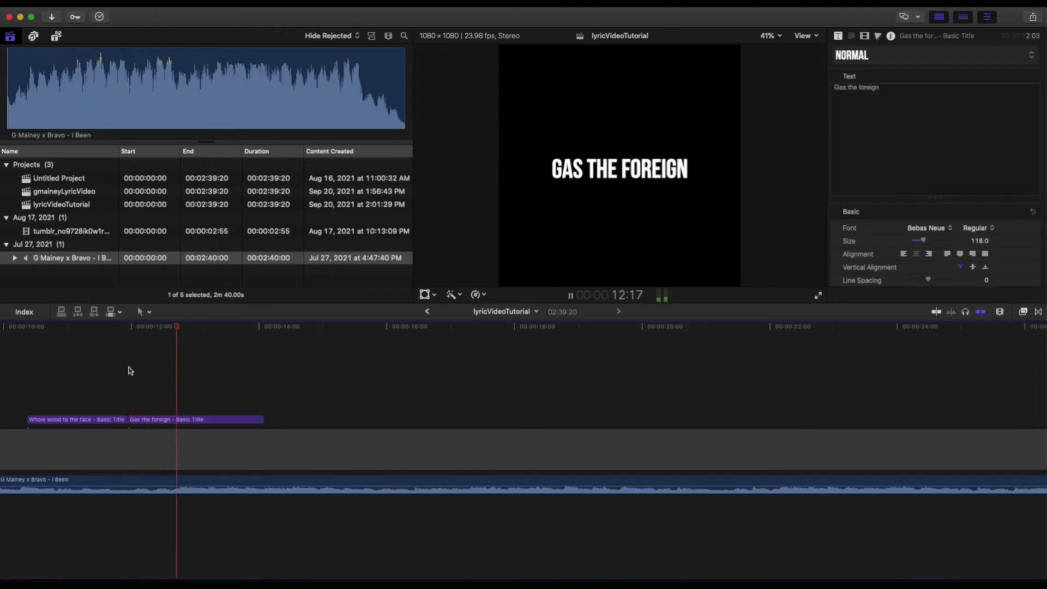
pyautogui.click(129, 370)
pyautogui.press('space')
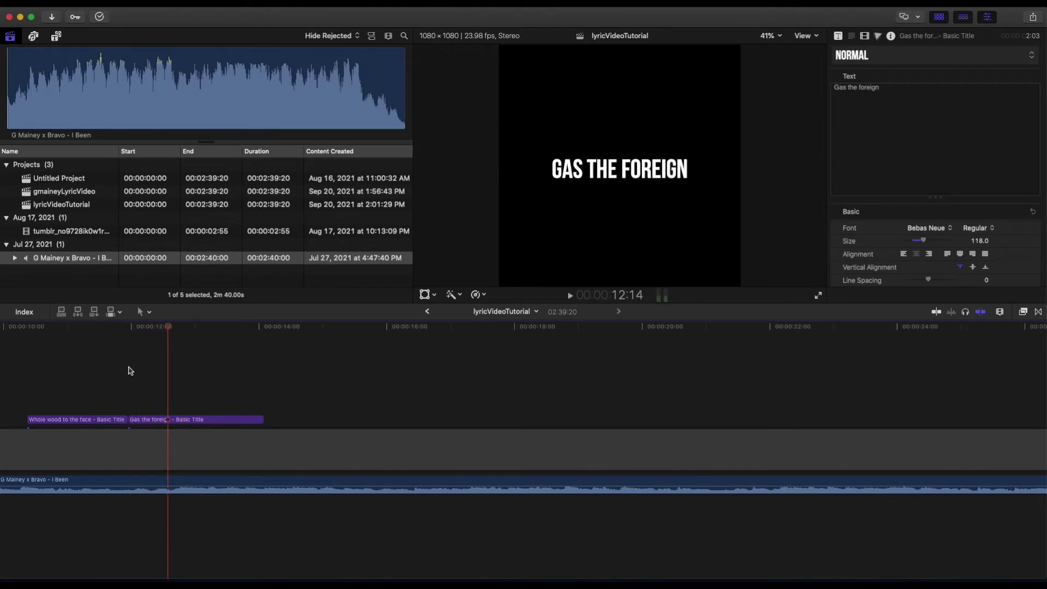
# Blade the title at 12:15 and make the right half read 'full speed like a race'.
pyautogui.press('b')
pyautogui.click(170, 420)
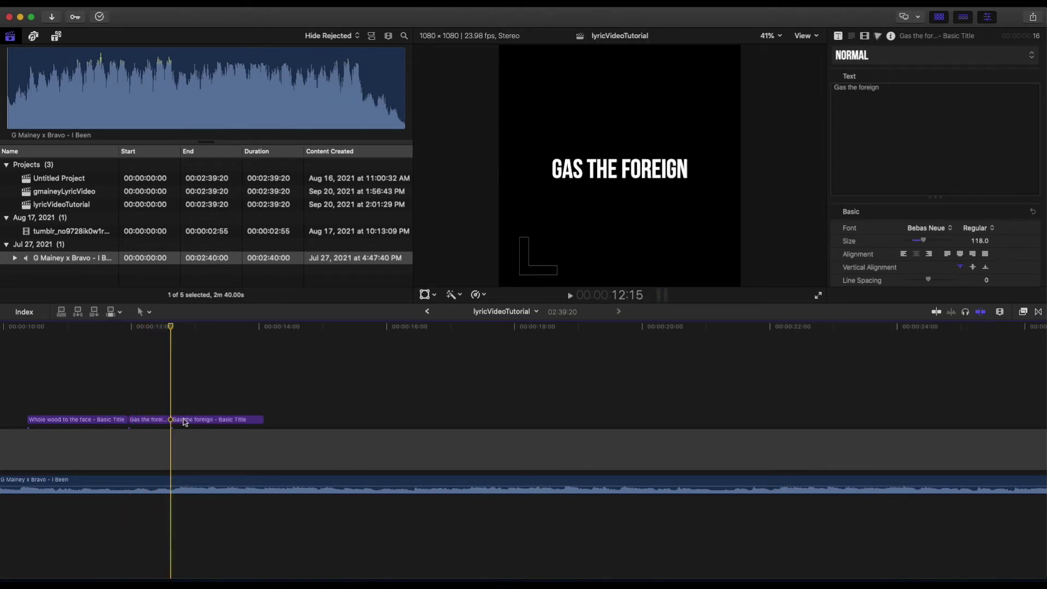
pyautogui.click(193, 416)
pyautogui.tripleClick(922, 108)
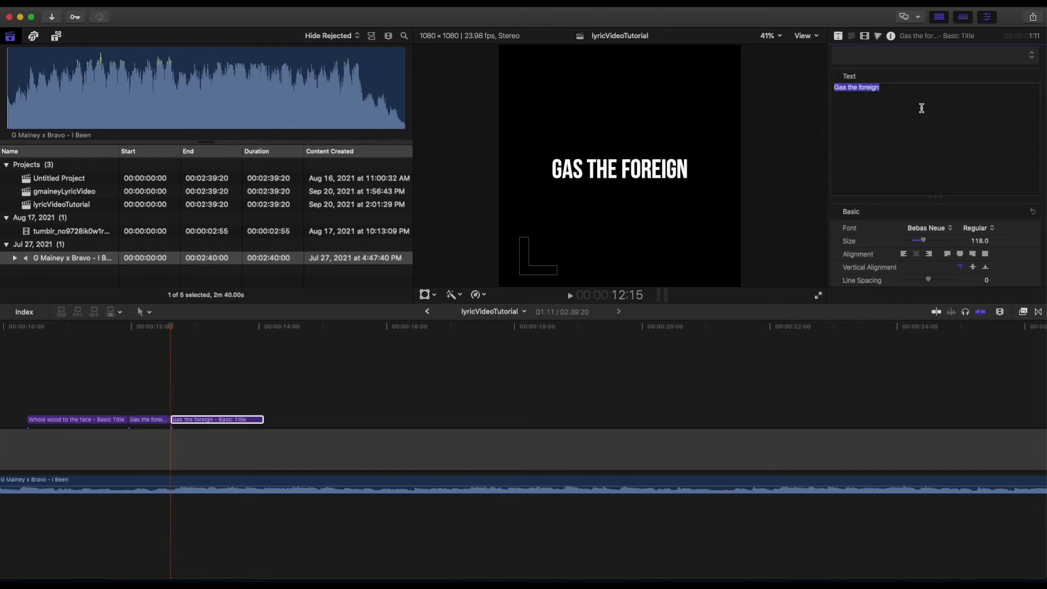
pyautogui.press('super+v')
pyautogui.moveTo(880, 88); pyautogui.dragTo(797, 90)
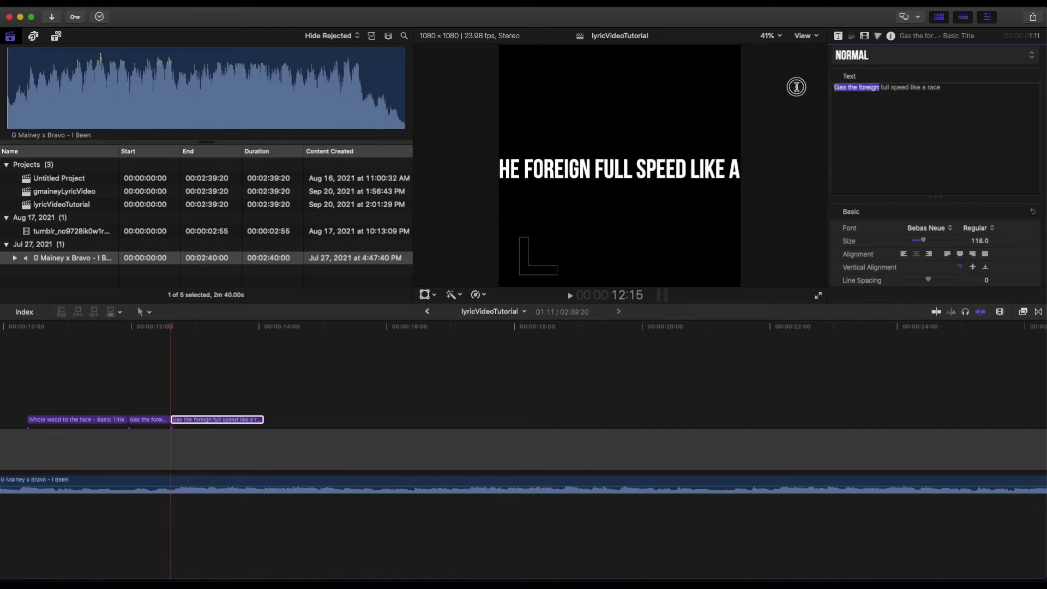
pyautogui.press('BackSpace')
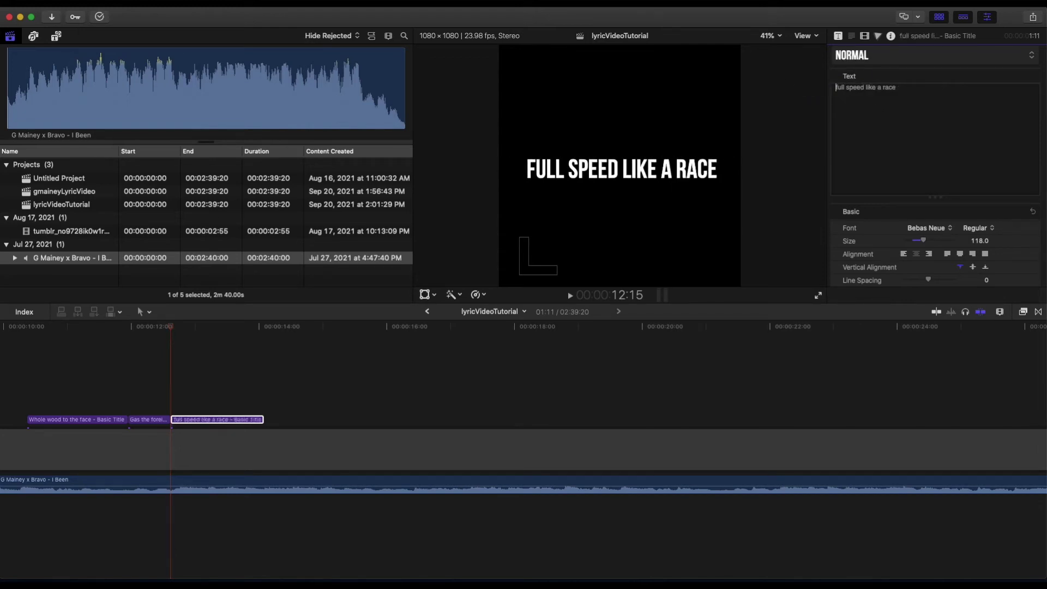
pyautogui.click(20, 327)
pyautogui.press('space')
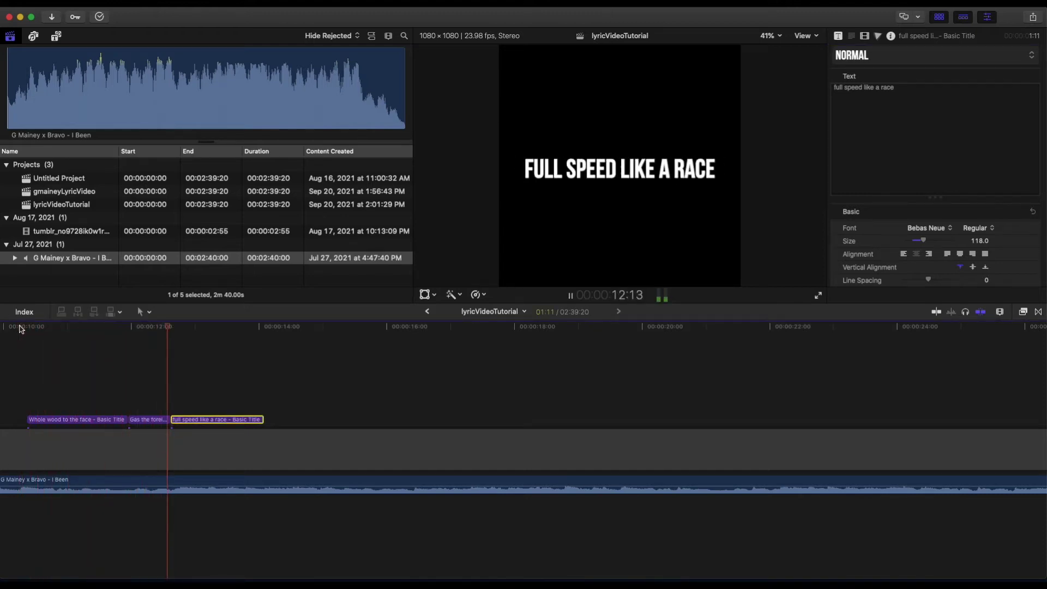
# Make the duplicate title at 14:10 read 'Masked up no face no case'.
pyautogui.press('super+Tab')
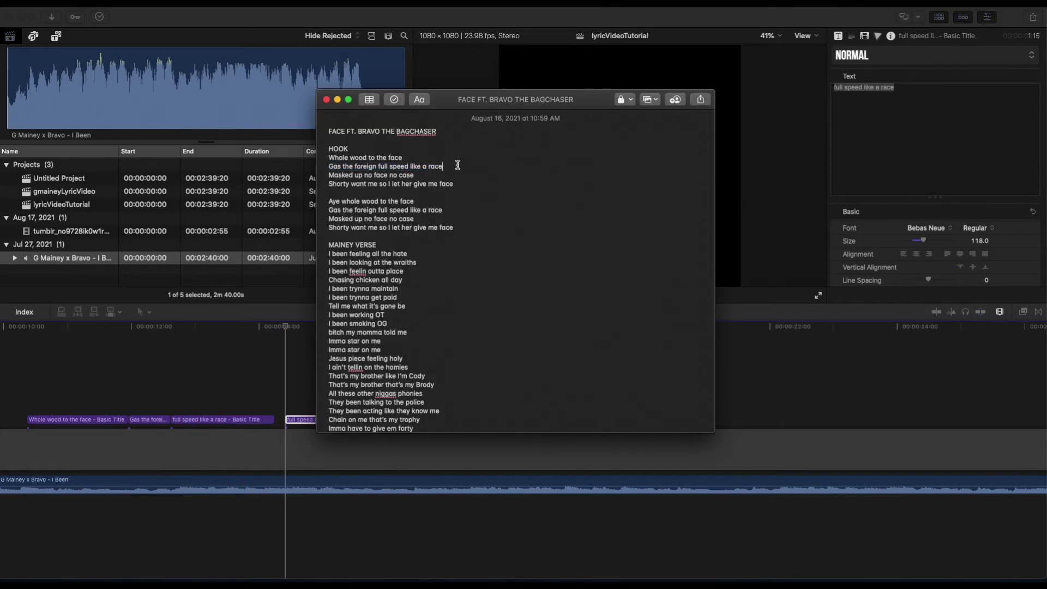
pyautogui.moveTo(415, 175); pyautogui.dragTo(326, 177)
pyautogui.press('super+c')
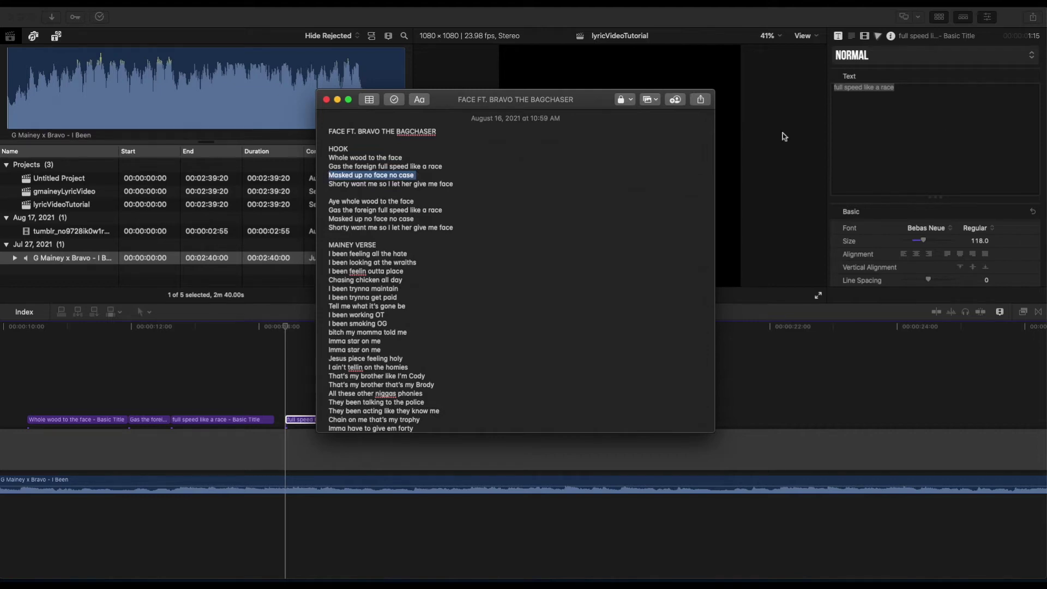
pyautogui.press('super+Tab')
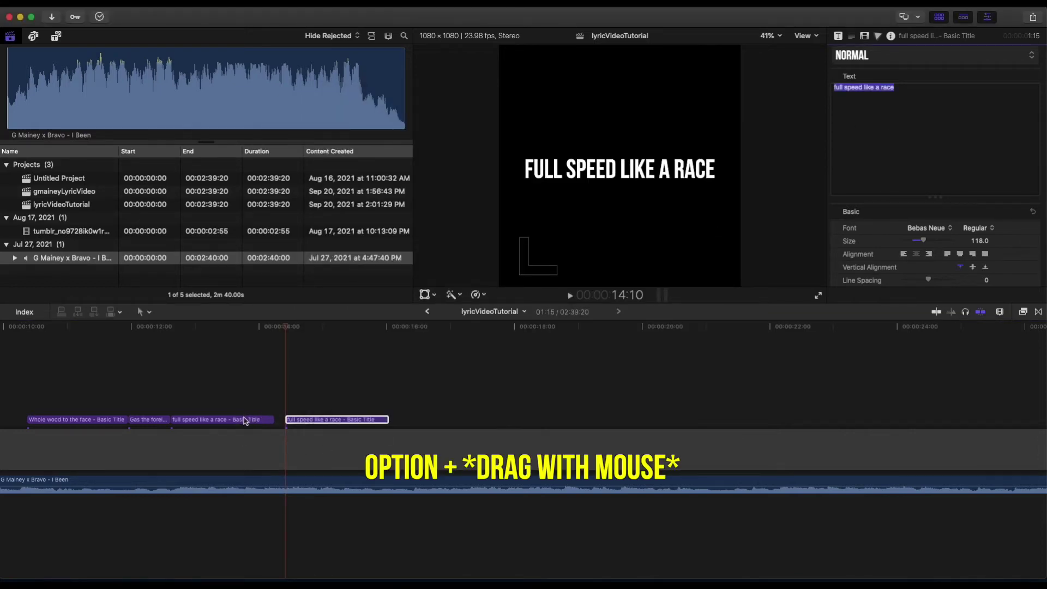
pyautogui.click(948, 89)
pyautogui.press('super+a')
pyautogui.press('super+v')
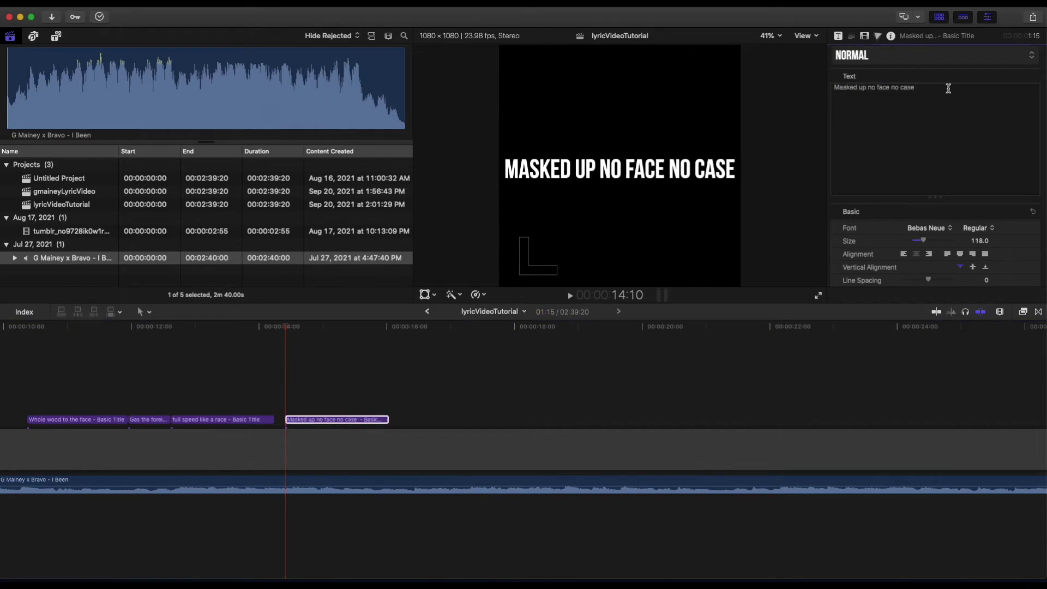
# Play back the new lyric title and zoom the timeline out.
pyautogui.click(246, 332)
pyautogui.press('space')
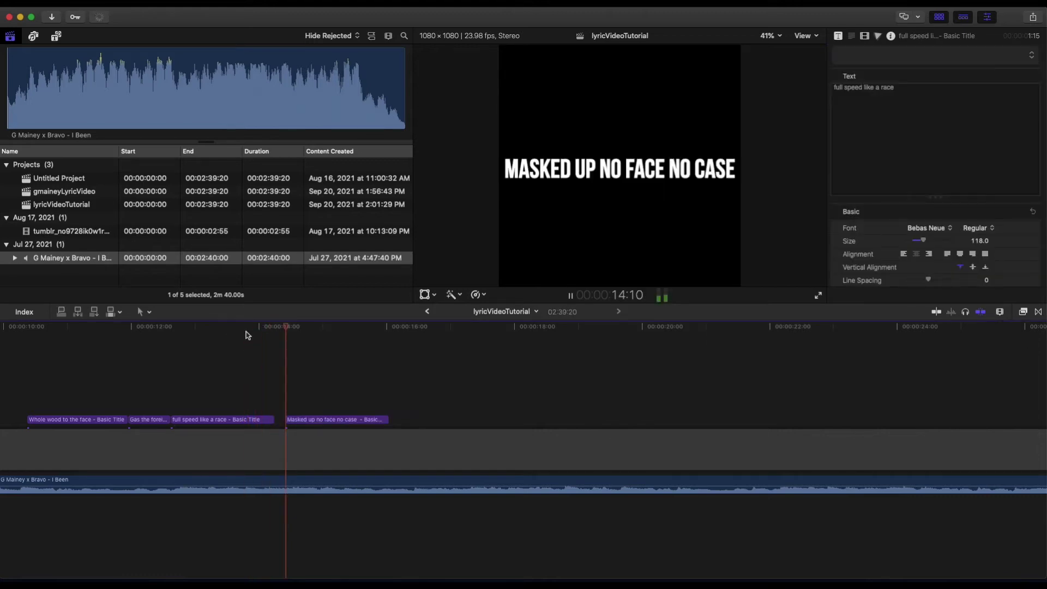
pyautogui.press('space')
pyautogui.press('super+minus')
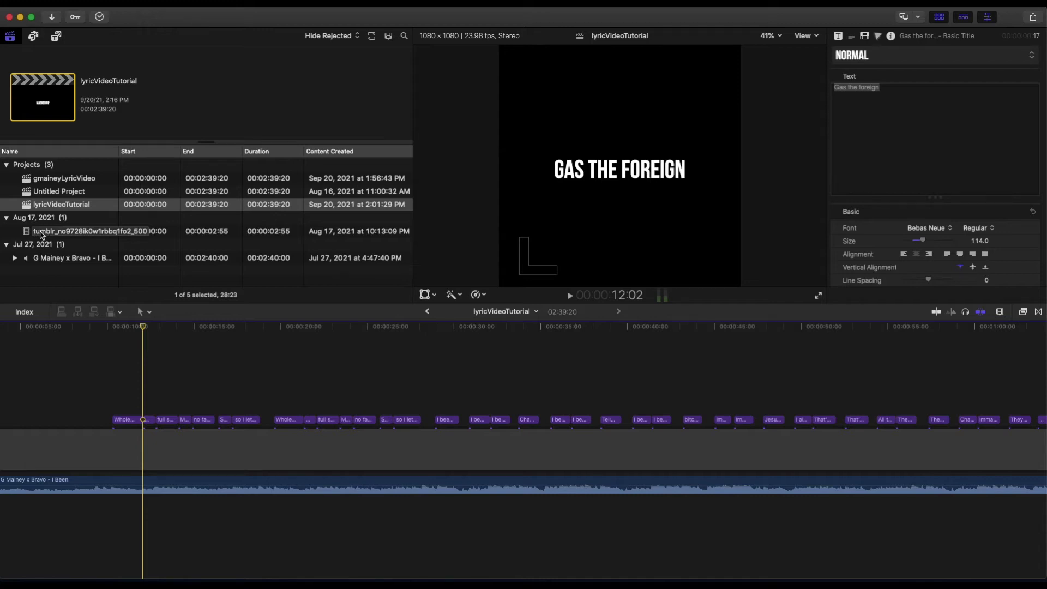
# Select the smoke clip tumblr_no9728ik0w1rbbq1fo2_500 in the library to preview it.
pyautogui.click(42, 234)
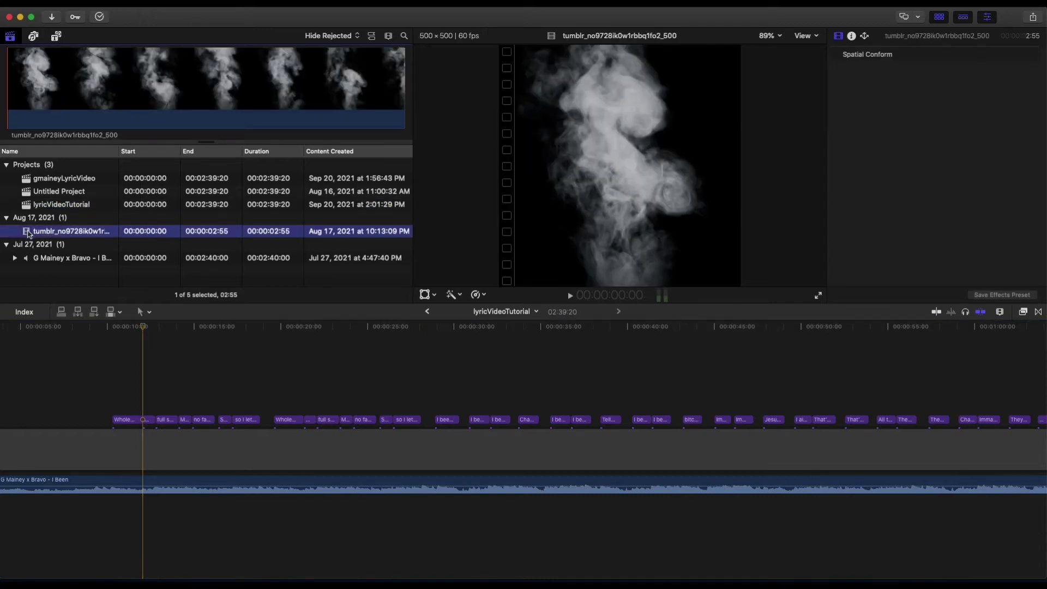
# Place the smoke clip above the audio and paste copies so eight run back to back from 10 to 33 seconds.
pyautogui.moveTo(27, 234); pyautogui.dragTo(117, 480)
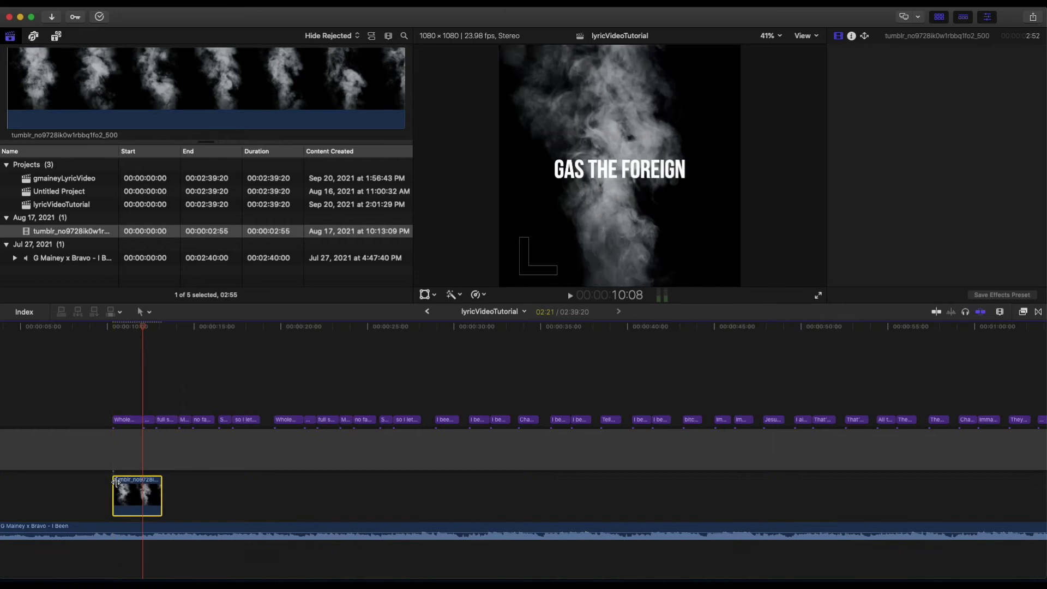
pyautogui.click(116, 393)
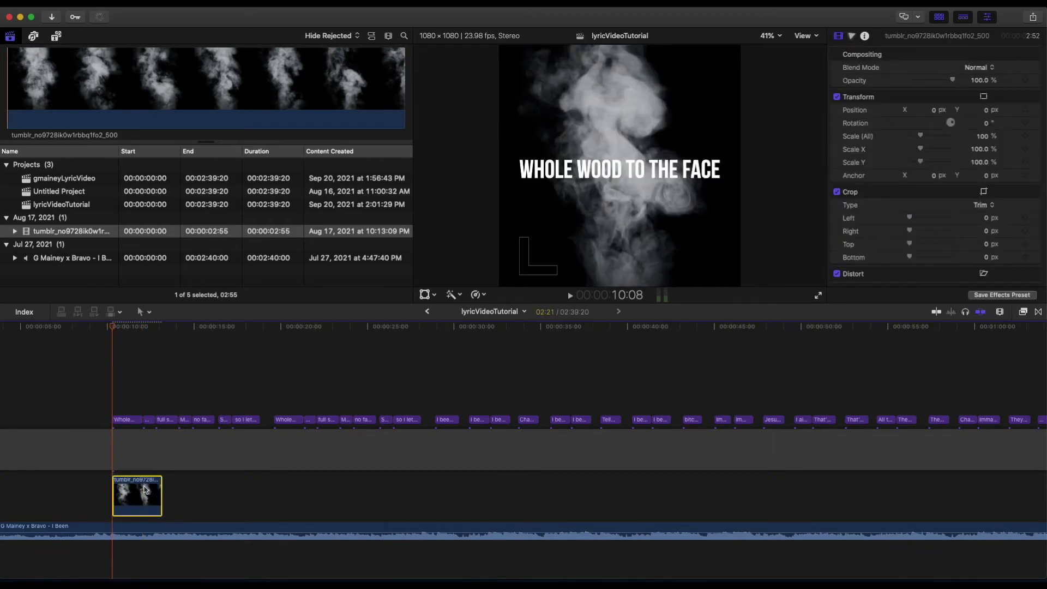
pyautogui.press('super+c')
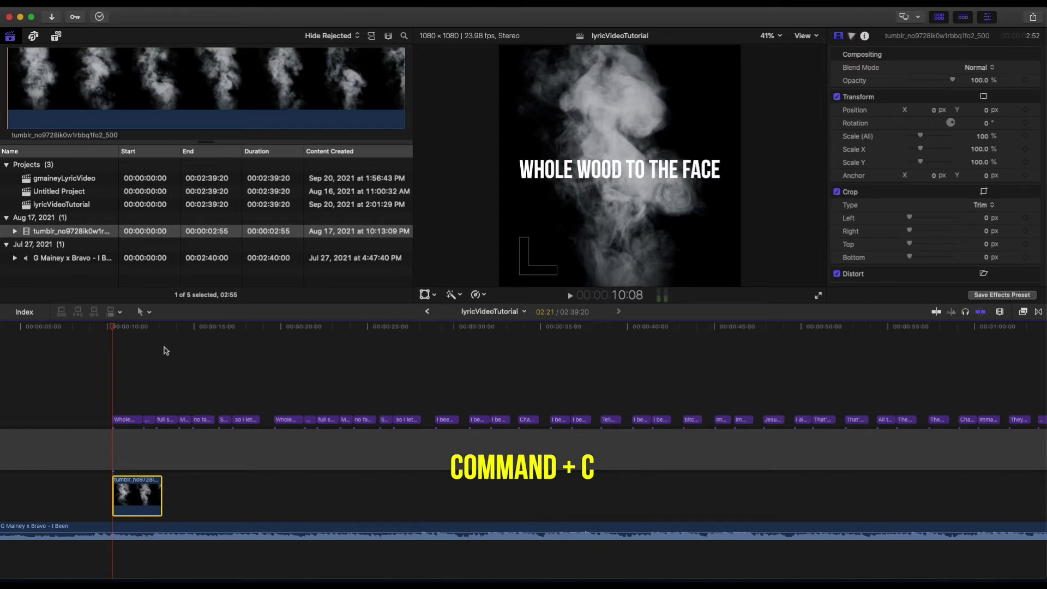
pyautogui.click(162, 328)
pyautogui.press('super+v')
pyautogui.press('super+v')
pyautogui.press('super+v')
pyautogui.press('super+v')
pyautogui.press('super+v')
pyautogui.press('super+v')
pyautogui.press('super+v')
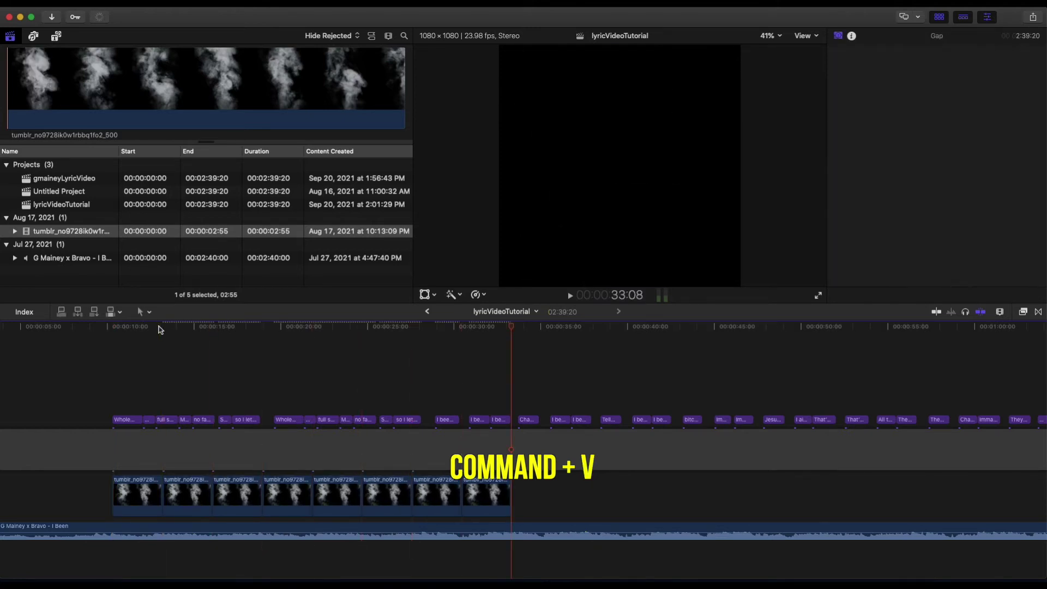
pyautogui.click(112, 326)
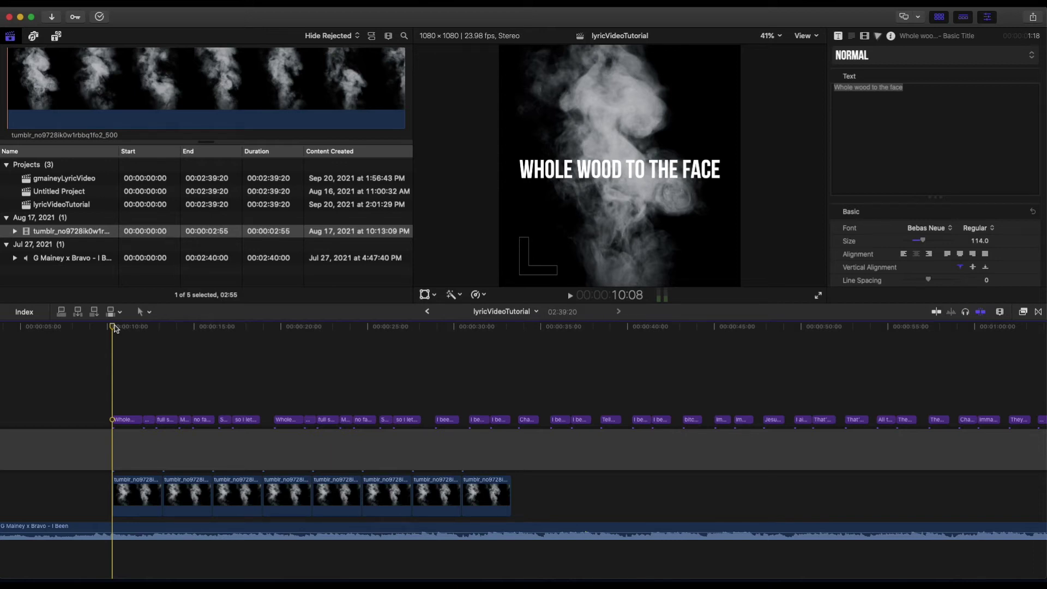
# Play the lyrics over the looping smoke, then select the first smoke clip.
pyautogui.press('space')
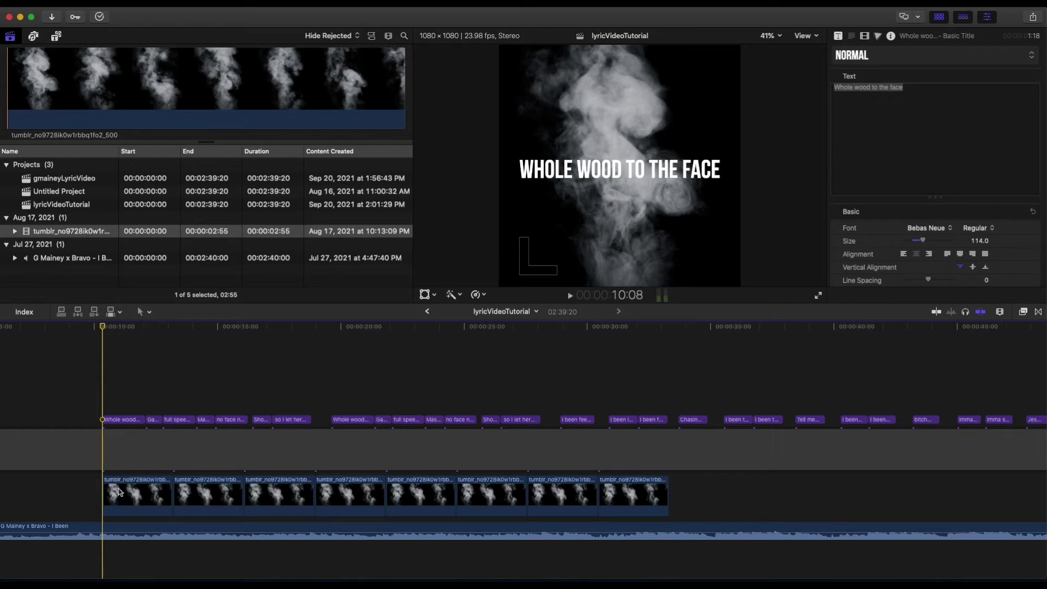
pyautogui.click(119, 492)
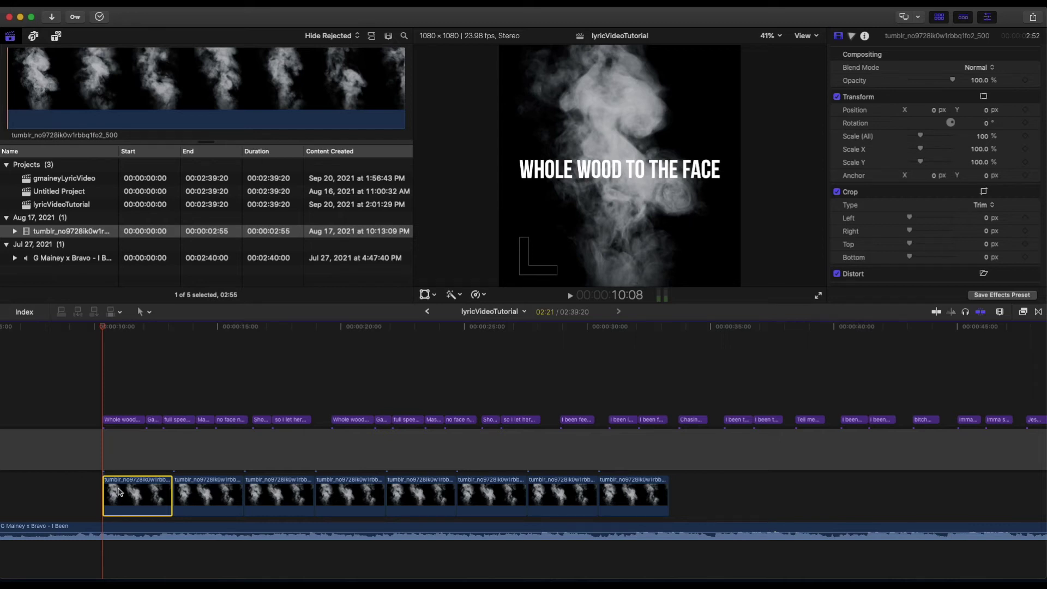
# Add a Color Board correction to the first smoke clip with a keyframe at 10:08.
pyautogui.press('super+6')
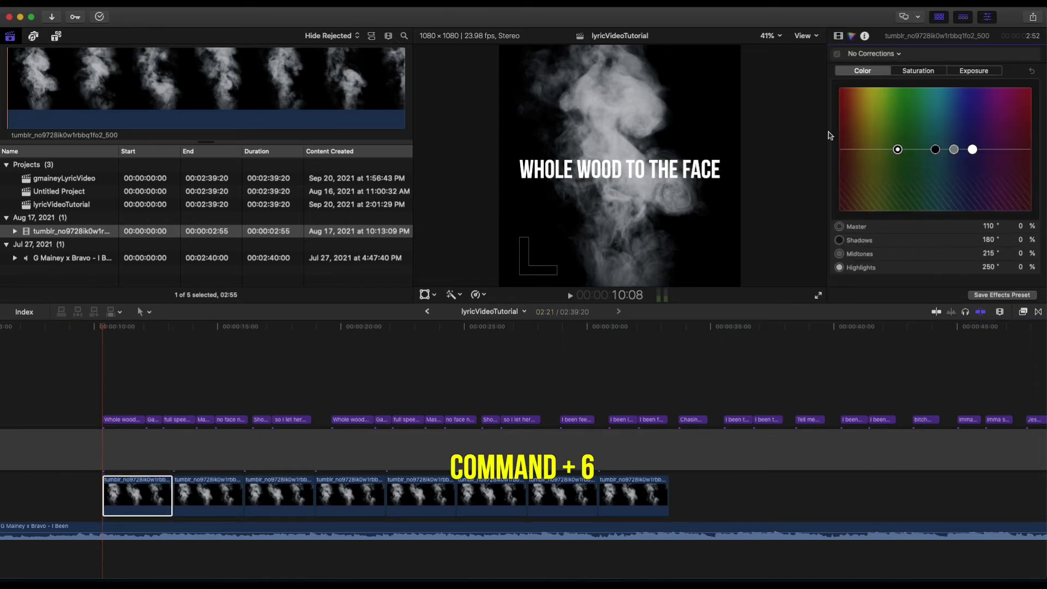
pyautogui.click(900, 56)
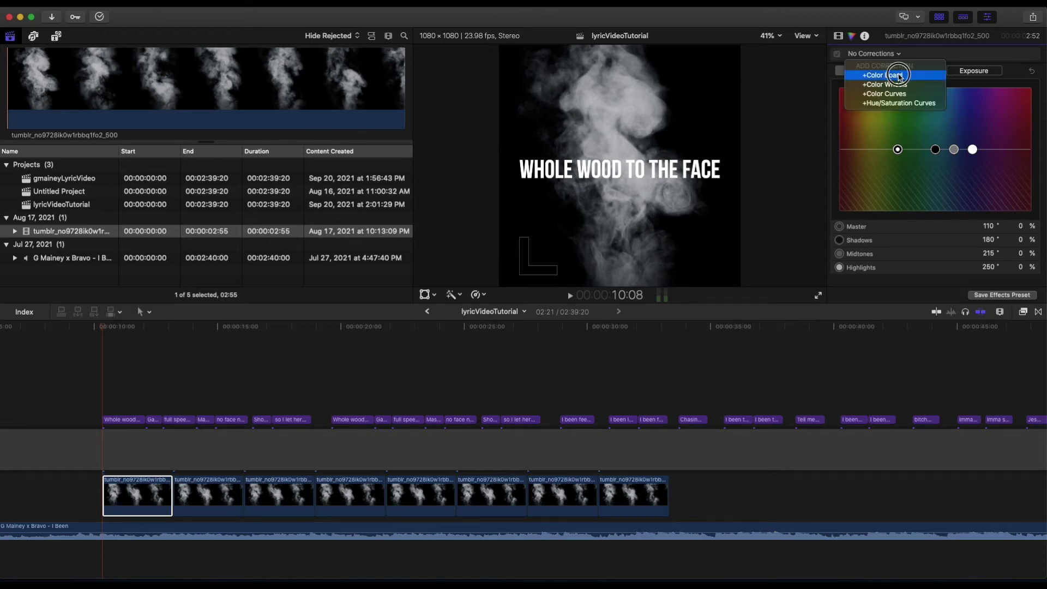
pyautogui.click(899, 76)
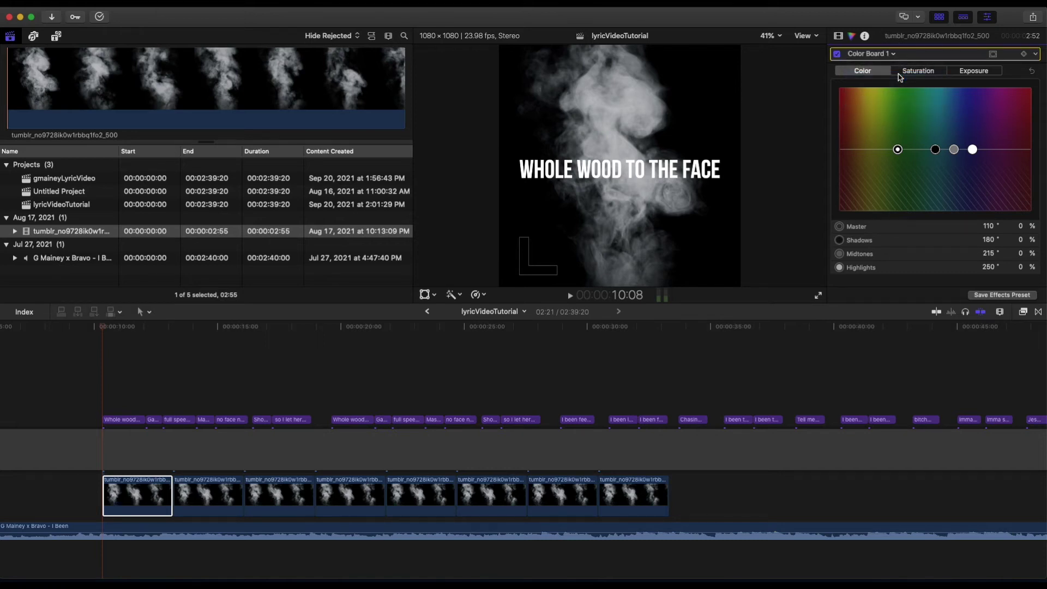
pyautogui.click(1025, 55)
pyautogui.moveTo(105, 329); pyautogui.dragTo(125, 330)
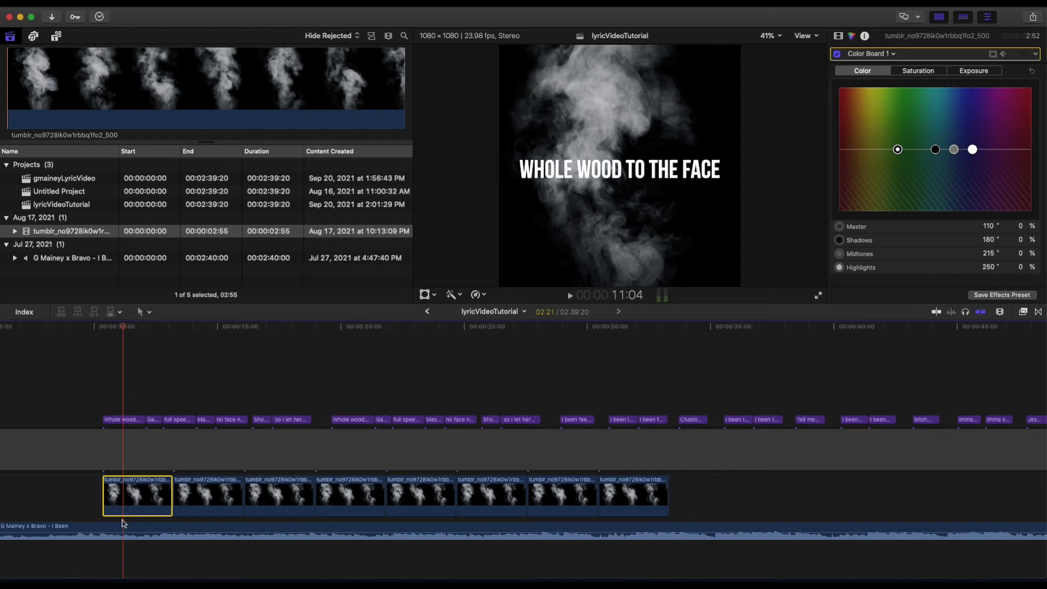
# Keyframe the smoke highlights red, then shift them to pink at the GAS THE FOREIGN lyric.
pyautogui.moveTo(973, 149); pyautogui.dragTo(844, 93)
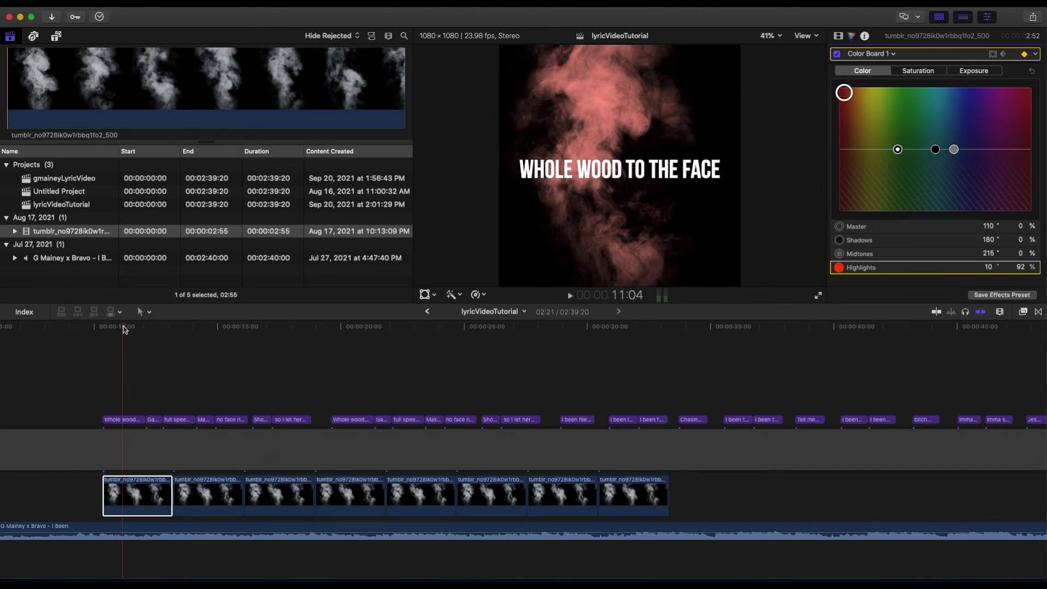
pyautogui.click(127, 327)
pyautogui.moveTo(127, 327); pyautogui.dragTo(151, 330)
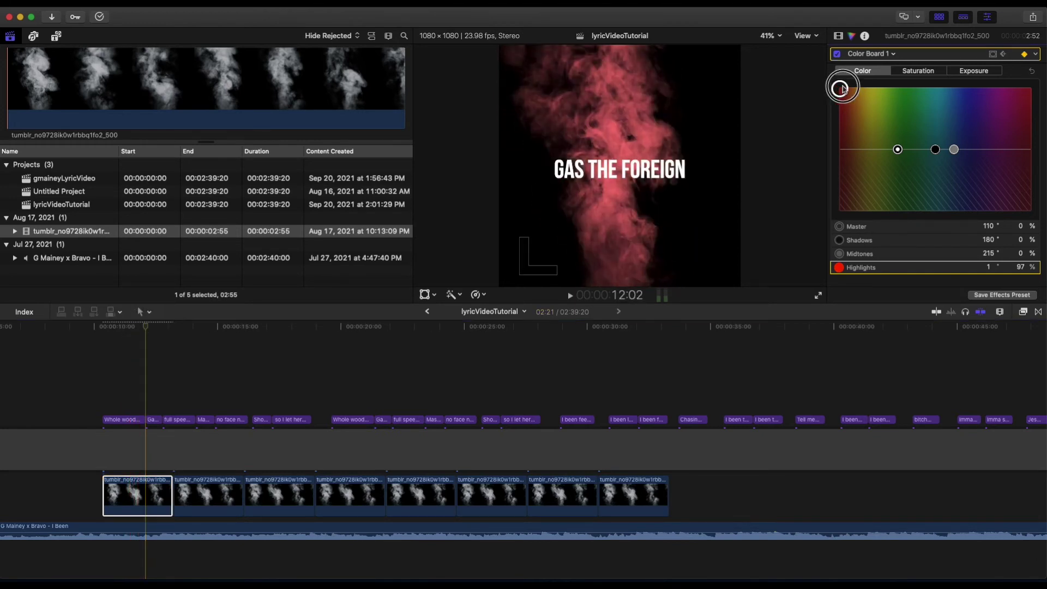
pyautogui.moveTo(844, 93); pyautogui.dragTo(1030, 93)
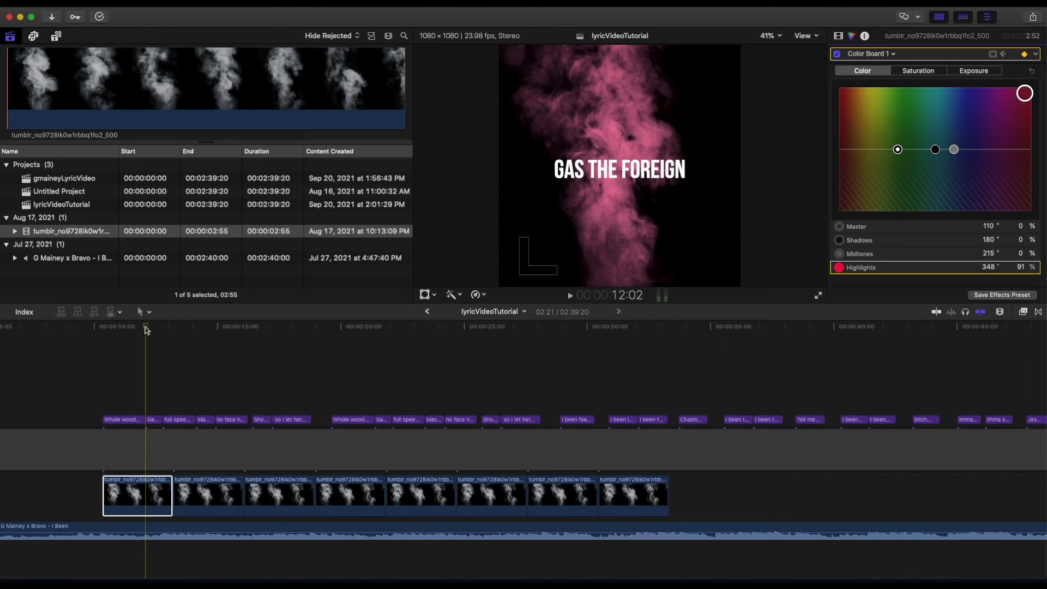
# Bring the smoke highlights back to near white at the FULL SPEED LIKE A RACE lyric.
pyautogui.moveTo(146, 329); pyautogui.dragTo(170, 330)
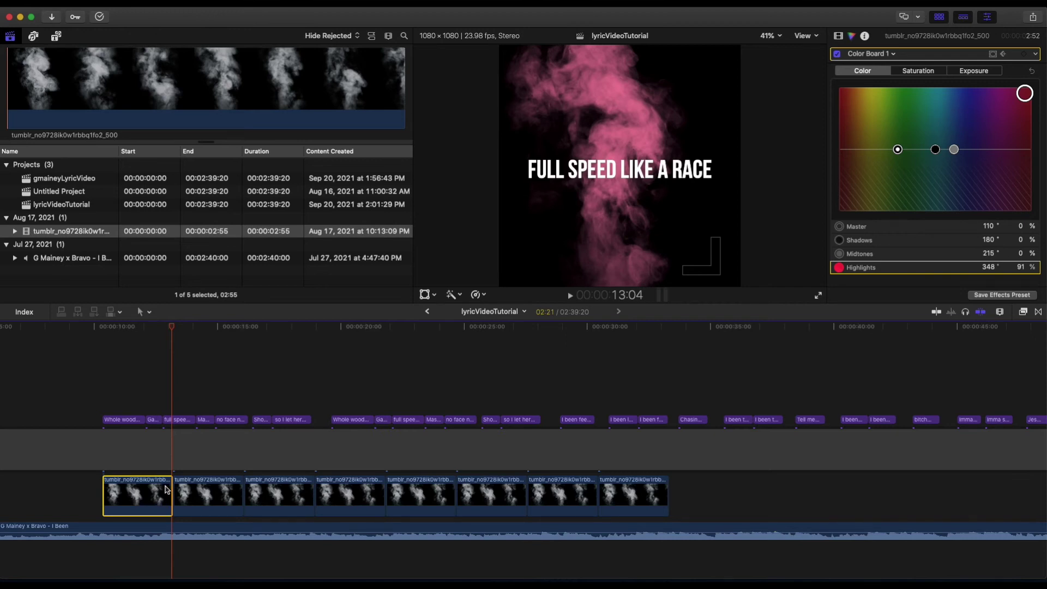
pyautogui.click(1026, 95)
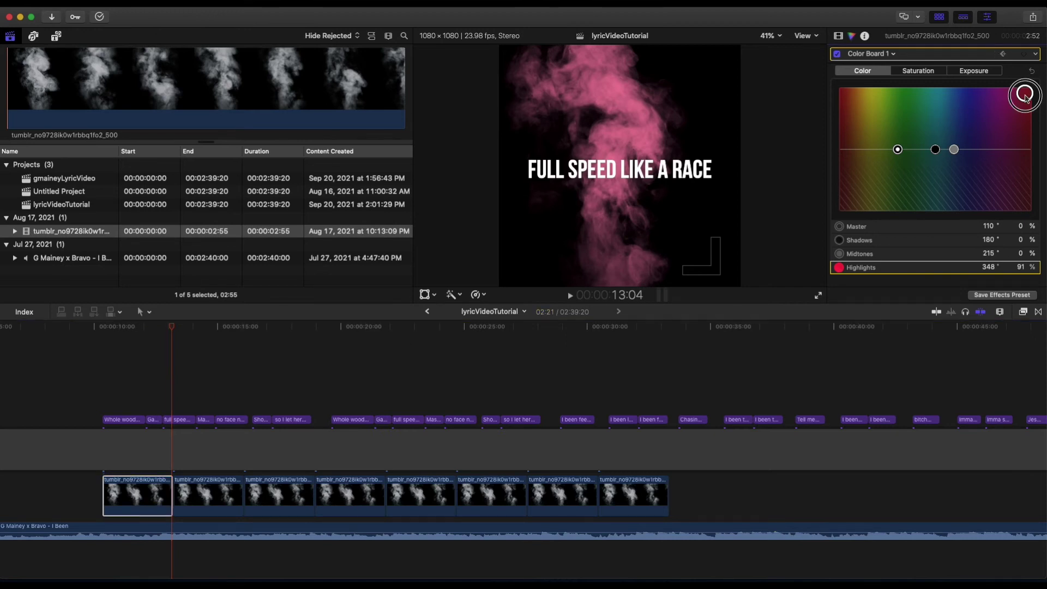
pyautogui.moveTo(1026, 95); pyautogui.dragTo(979, 147)
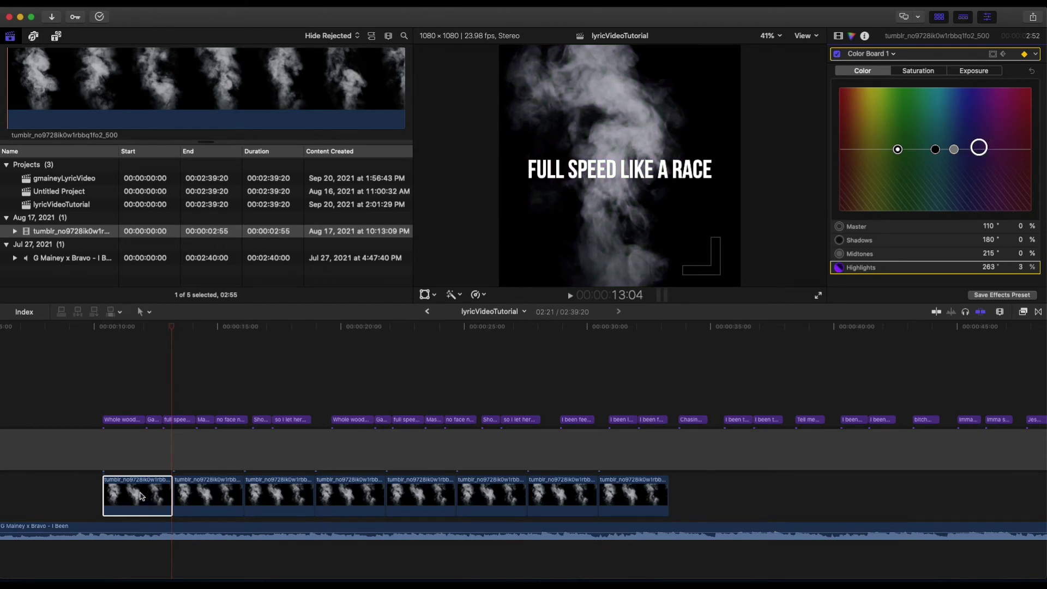
# Play the colour animation from the clip start, then select the seven copied smoke clips.
pyautogui.click(101, 334)
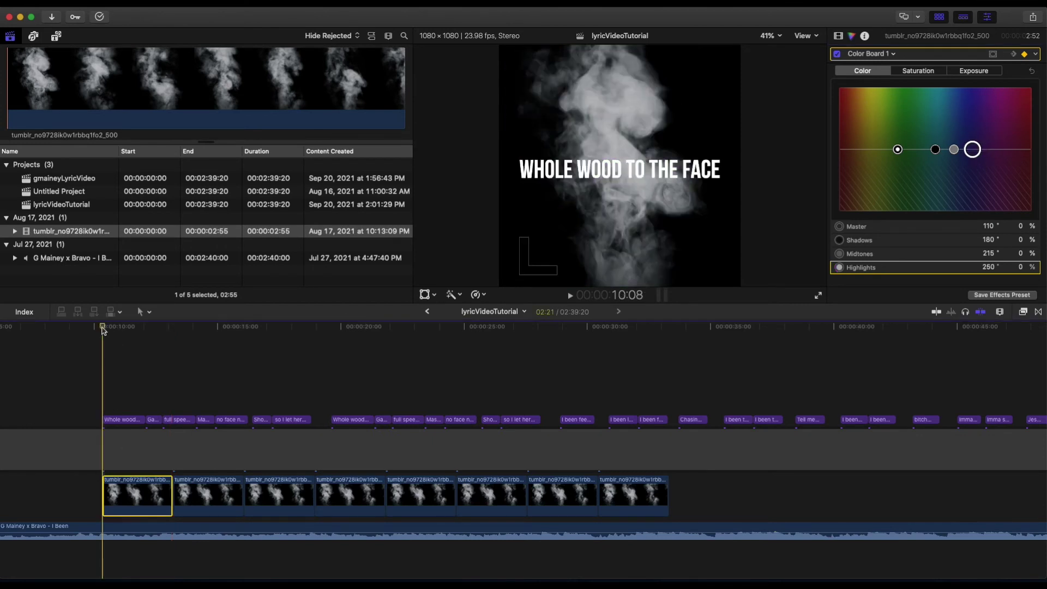
pyautogui.press('space')
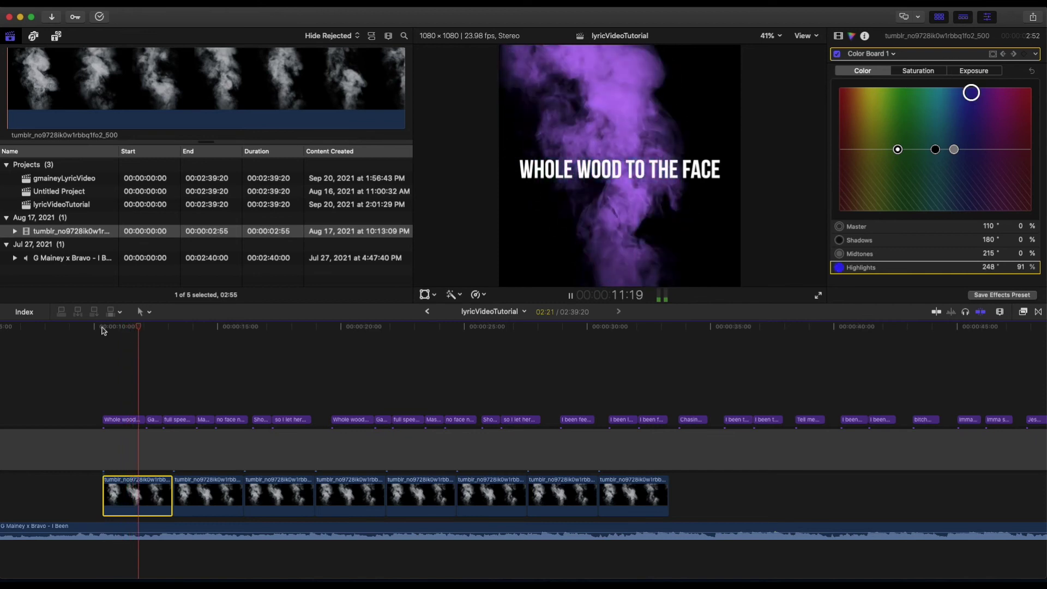
pyautogui.press('space')
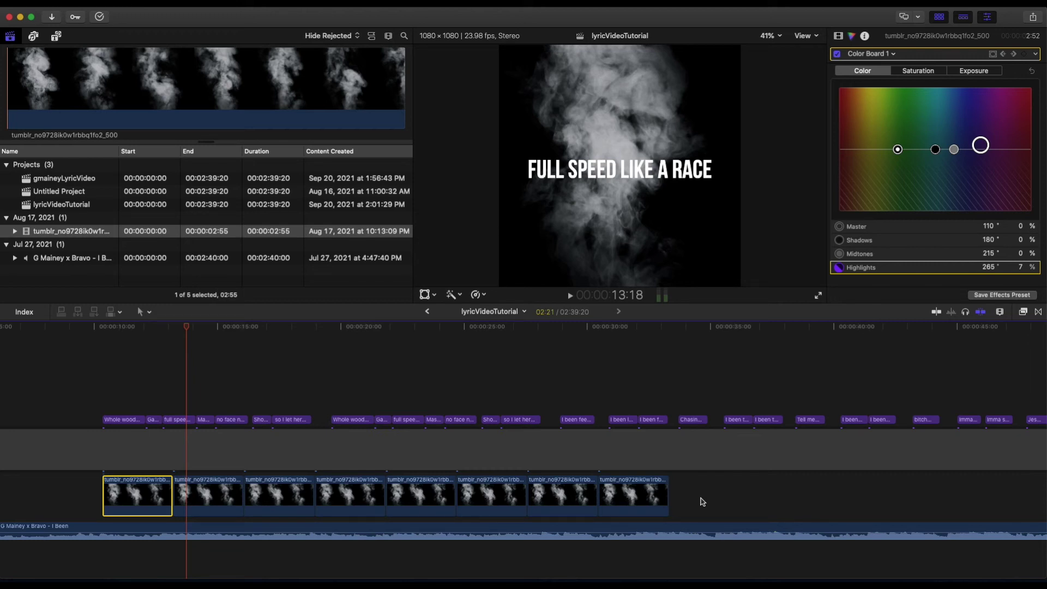
pyautogui.moveTo(702, 502); pyautogui.dragTo(229, 509)
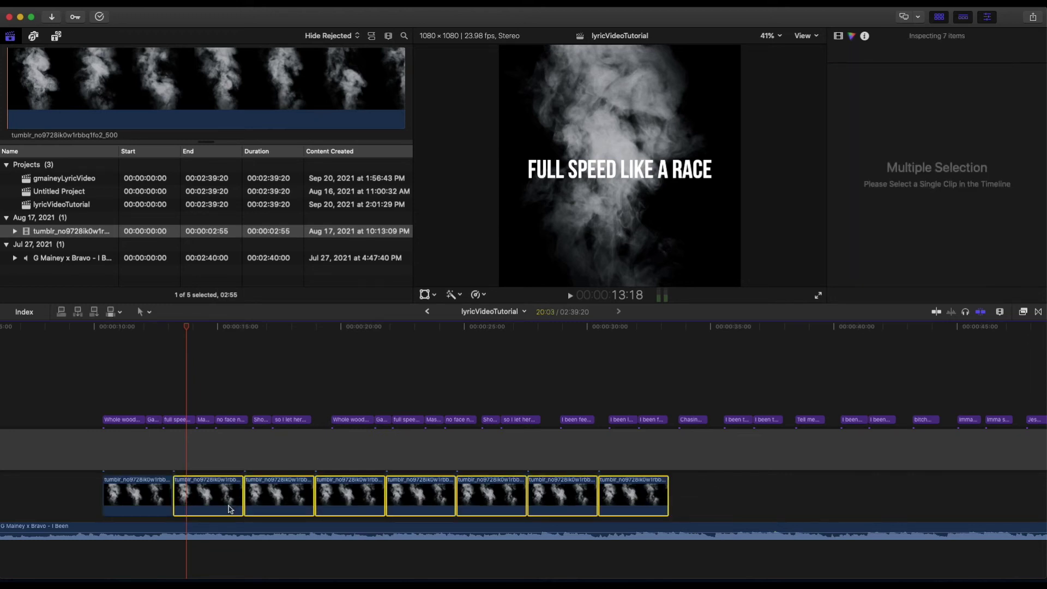
# Replace the seven old smoke copies with pasted copies of the colour-animated smoke clip and play back.
pyautogui.press('Delete')
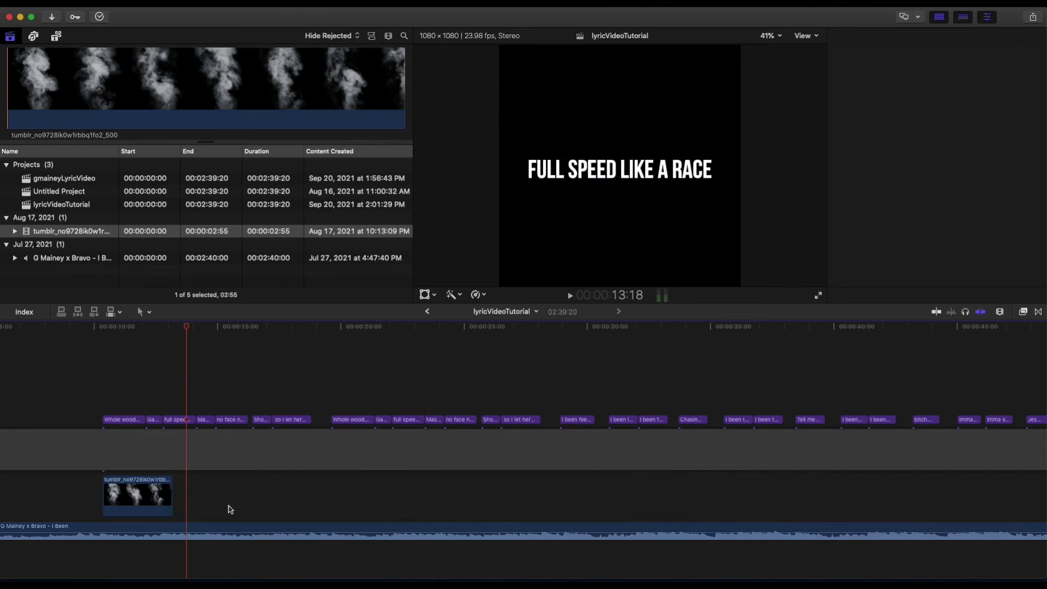
pyautogui.click(155, 495)
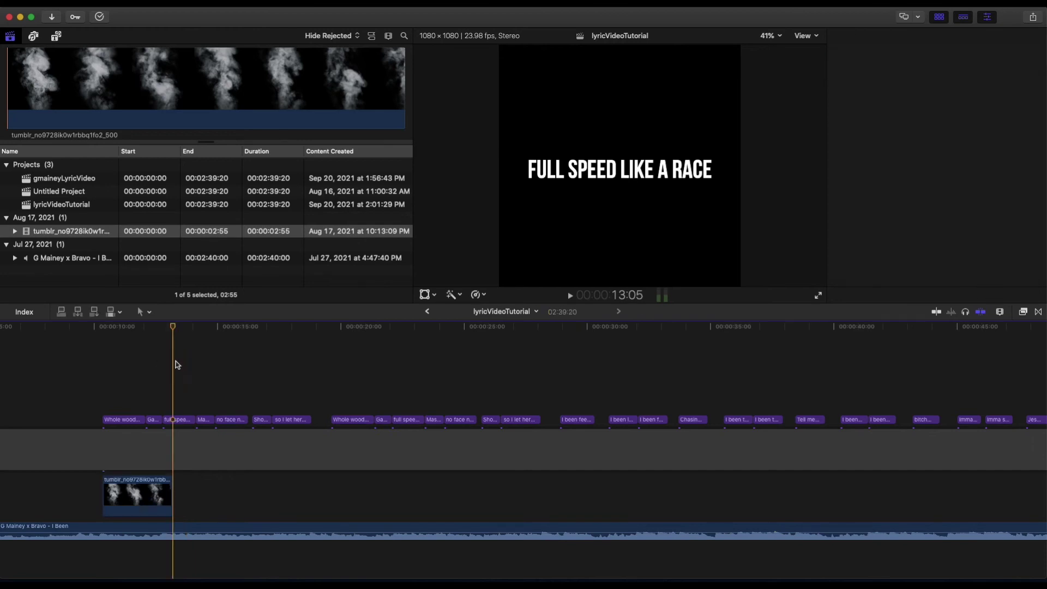
pyautogui.press('super+c')
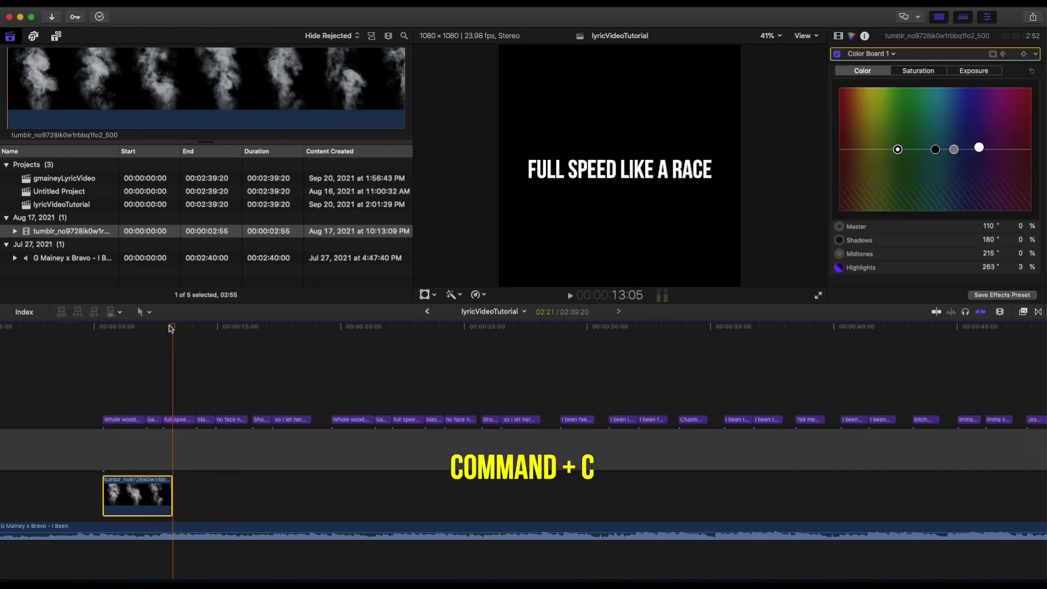
pyautogui.click(173, 327)
pyautogui.press('super+v')
pyautogui.press('super+v')
pyautogui.press('super+v')
pyautogui.press('super+v')
pyautogui.press('super+v')
pyautogui.press('super+v')
pyautogui.press('super+v')
pyautogui.press('super+v')
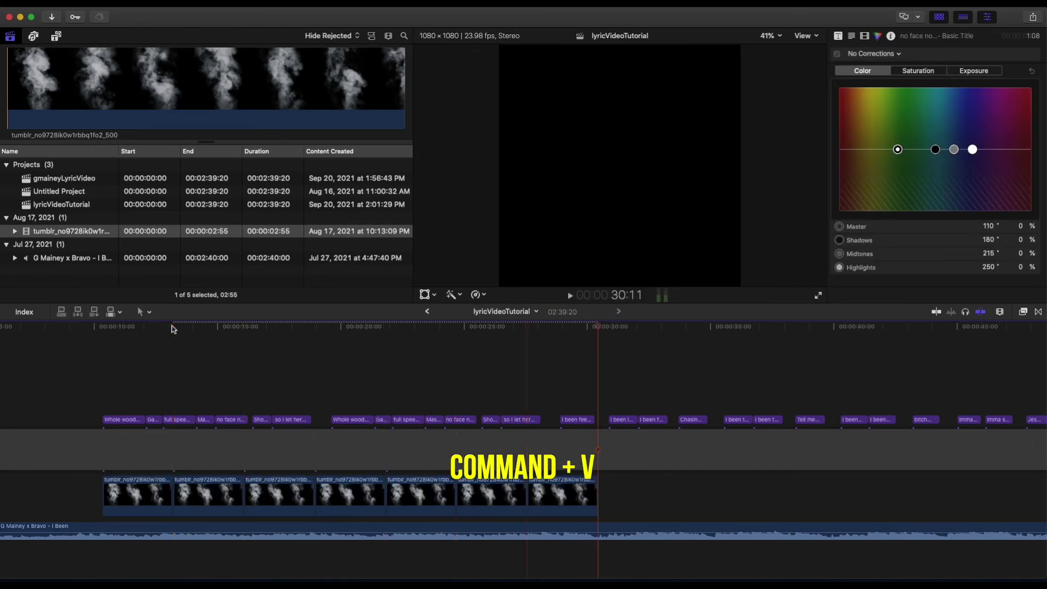
pyautogui.click(117, 328)
pyautogui.press('space')
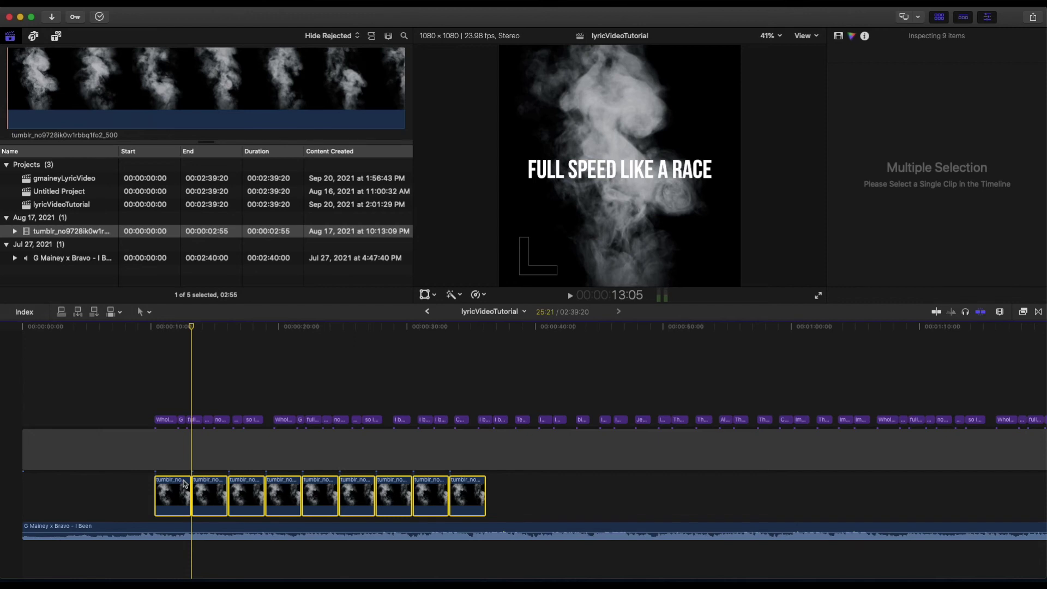
# Move the nine smoke clips to the project start and paste repeats so they run to about 2:09.
pyautogui.scroll(-2, 175, 487)
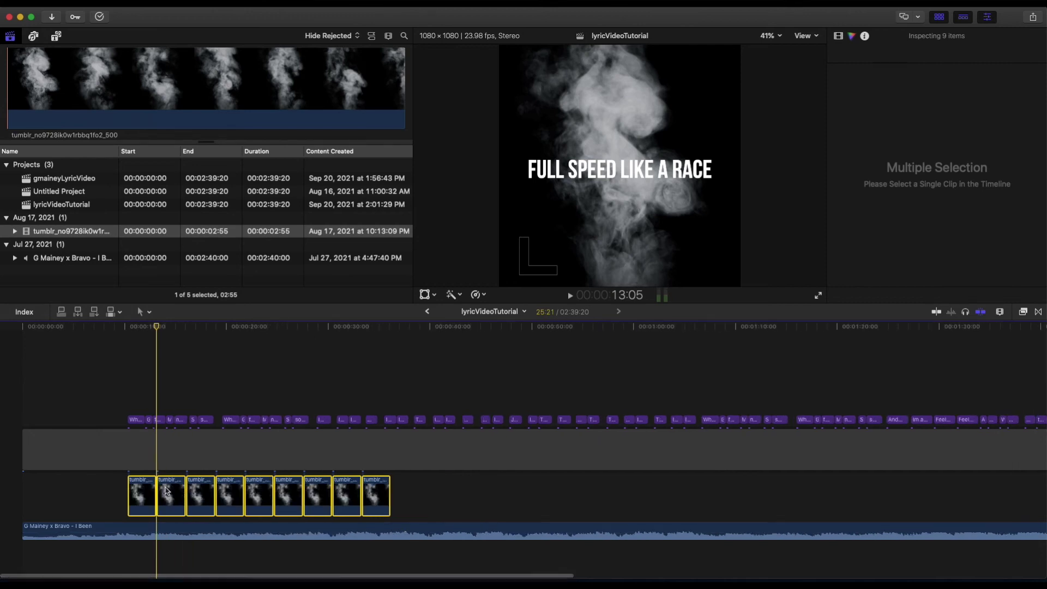
pyautogui.scroll(-3, 167, 491)
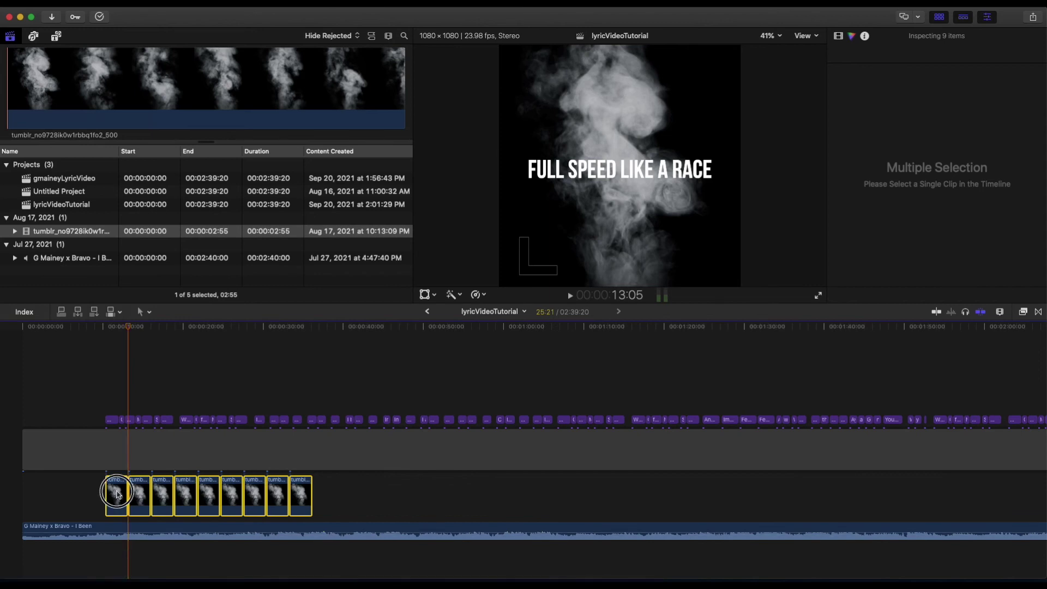
pyautogui.moveTo(117, 494); pyautogui.dragTo(36, 494)
pyautogui.click(228, 378)
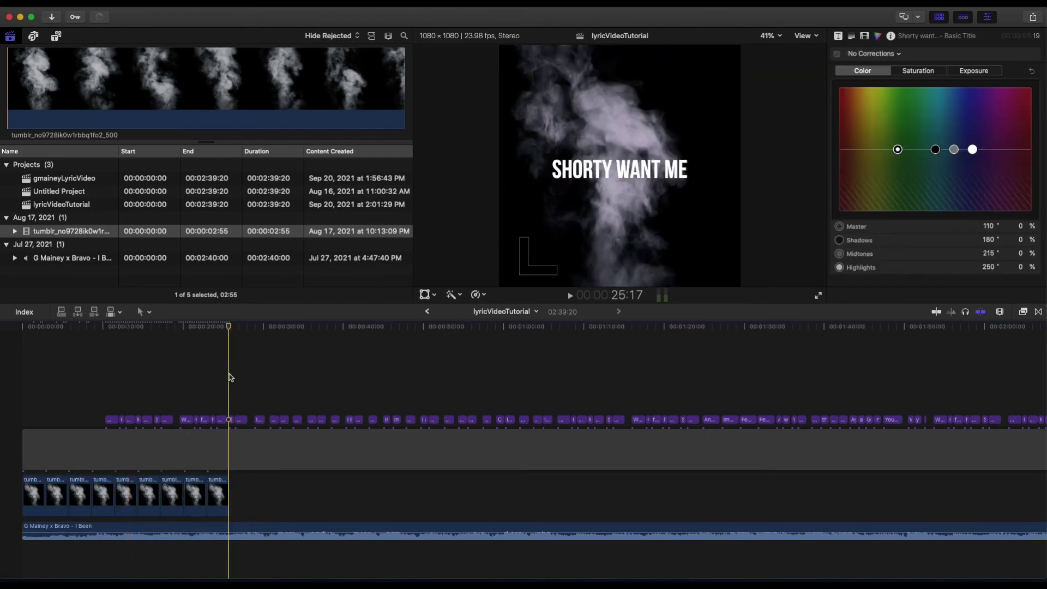
pyautogui.press('super+v')
pyautogui.press('super+v')
pyautogui.press('super+v')
pyautogui.press('super+v')
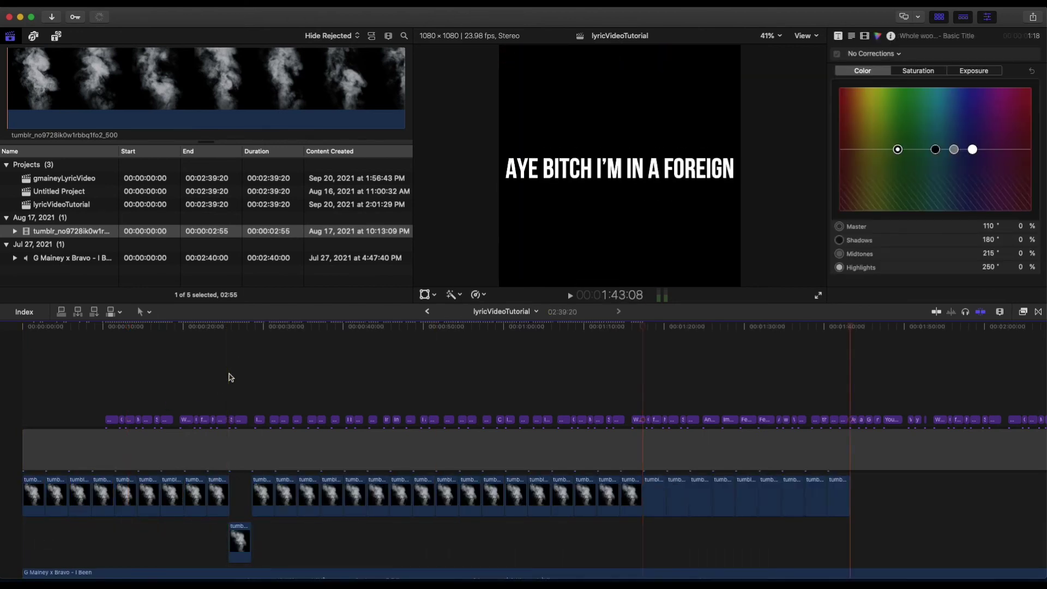
pyautogui.hotkey('shift', 'z')
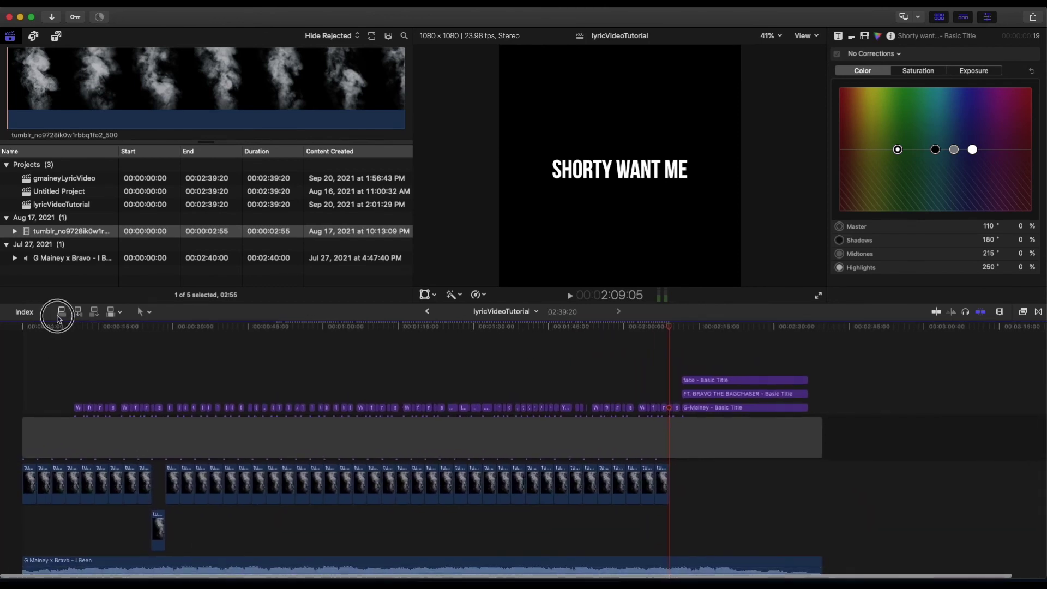
pyautogui.click(51, 328)
# Place a copy of a lyric title at the project start and change its text to FACE.
pyautogui.press('super+shift+a')
pyautogui.press('super+equal')
pyautogui.press('super+equal')
pyautogui.press('super+equal')
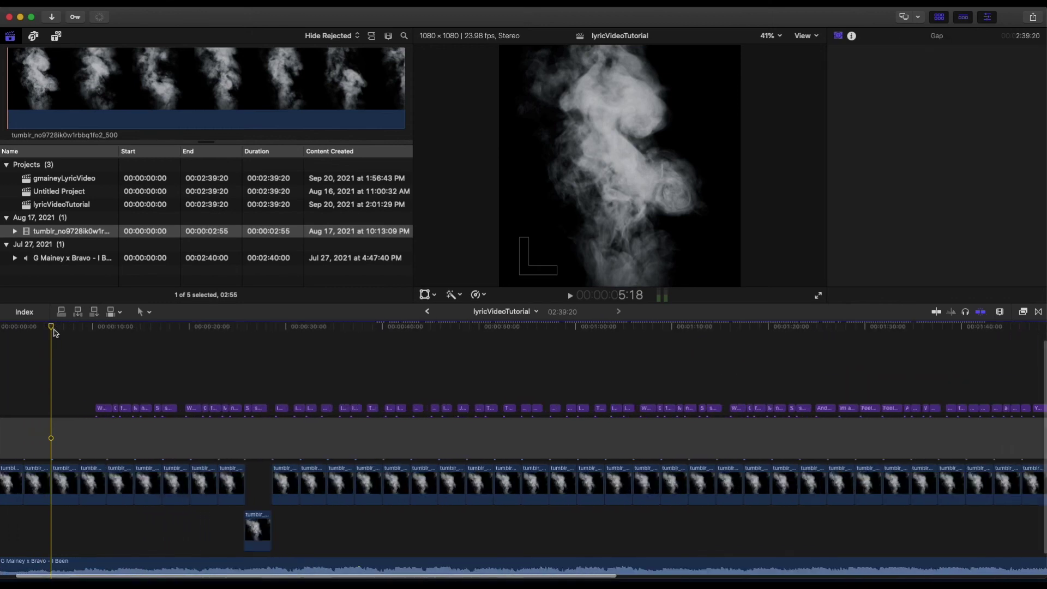
pyautogui.press('super+equal')
pyautogui.press('super+equal')
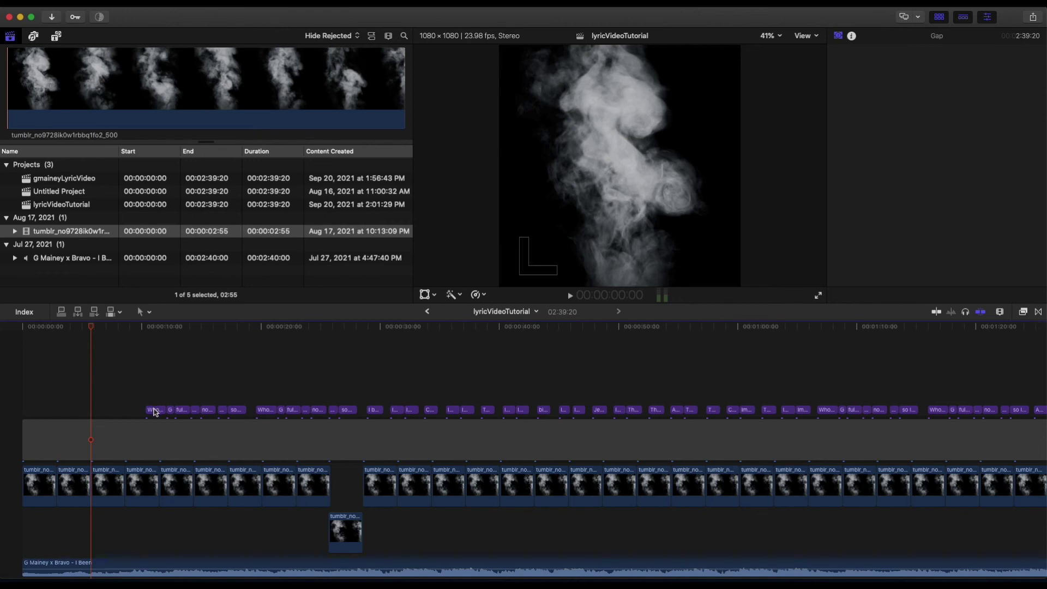
pyautogui.moveTo(155, 412)
pyautogui.mouseDown()
pyautogui.moveTo(36, 411)
pyautogui.moveTo(139, 409)
pyautogui.mouseUp()
pyautogui.click(81, 411)
pyautogui.click(925, 127)
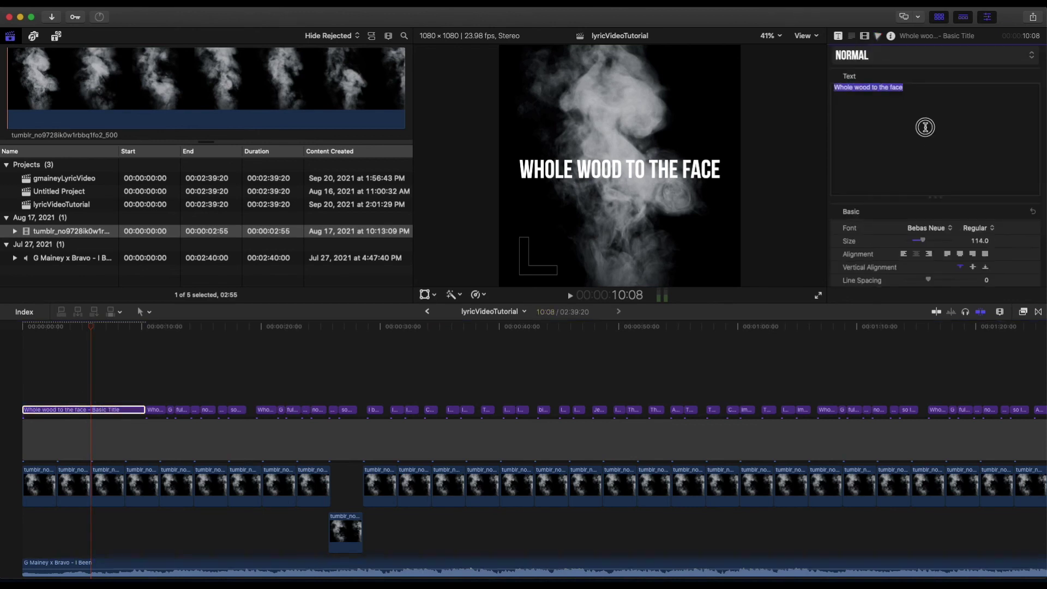
pyautogui.write('FACE')
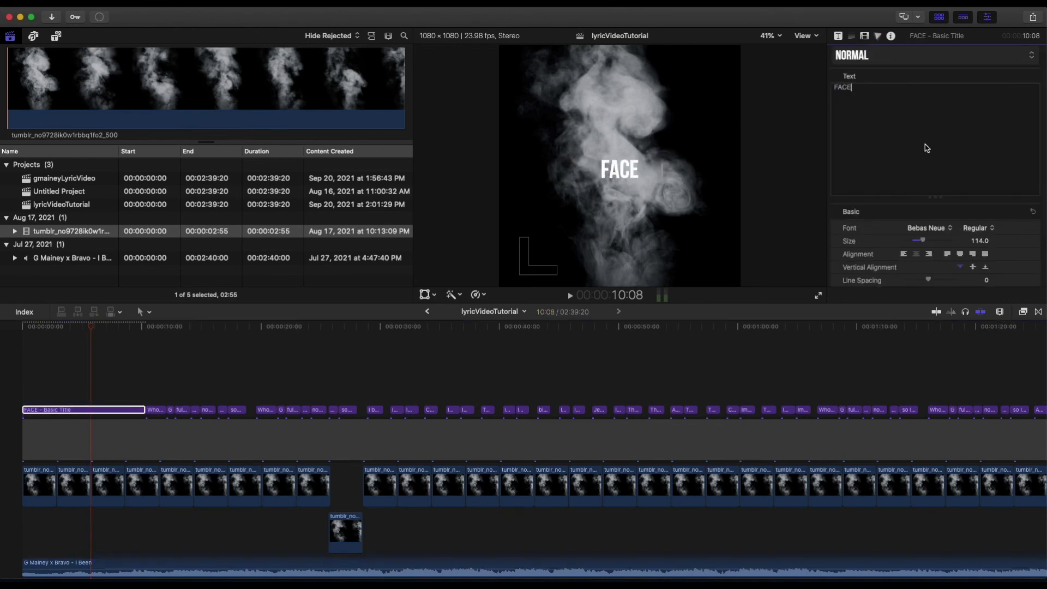
# Enlarge FACE to size 288, lower it slightly, and drop another lyric title copy above it.
pyautogui.press('super+a')
pyautogui.moveTo(924, 242); pyautogui.dragTo(959, 244)
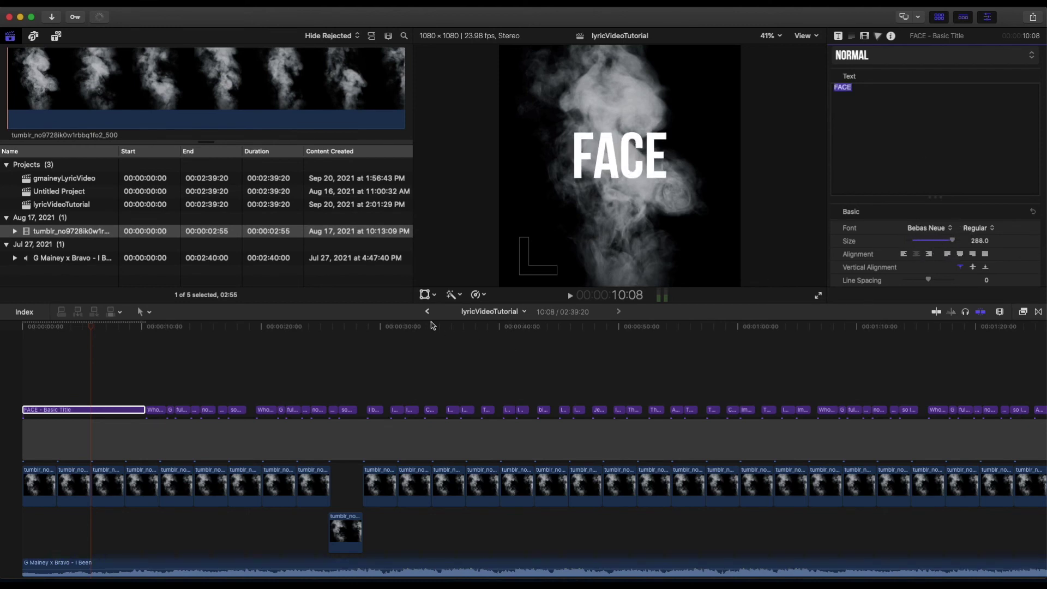
pyautogui.click(425, 295)
pyautogui.moveTo(621, 178); pyautogui.dragTo(620, 194)
pyautogui.click(125, 377)
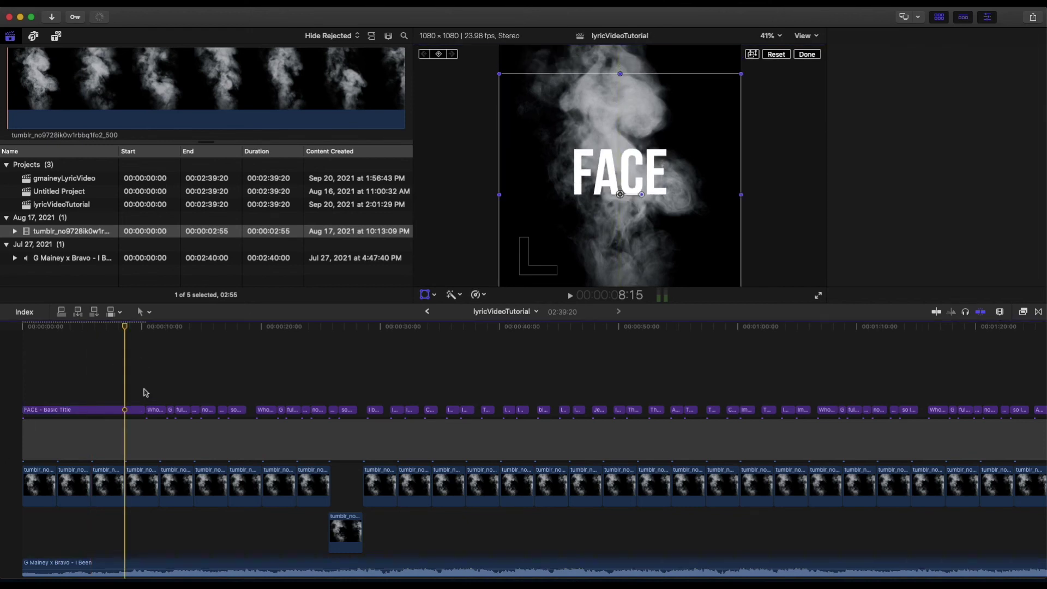
pyautogui.moveTo(157, 412); pyautogui.dragTo(141, 396)
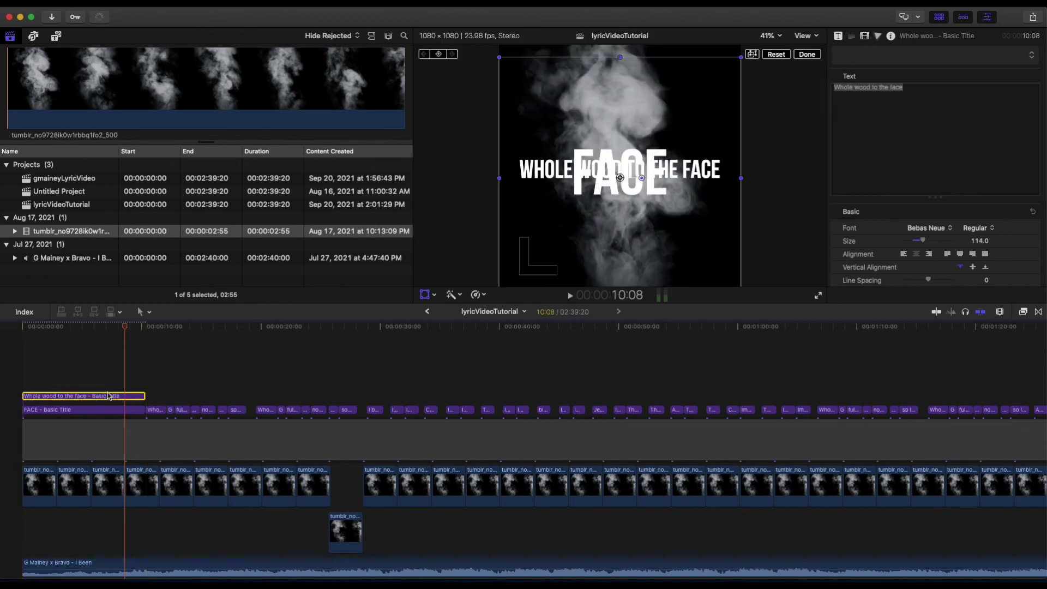
# Replace the copied title's lyric text with G-MAINEY.
pyautogui.doubleClick(938, 155)
pyautogui.press('super+a')
pyautogui.press('BackSpace')
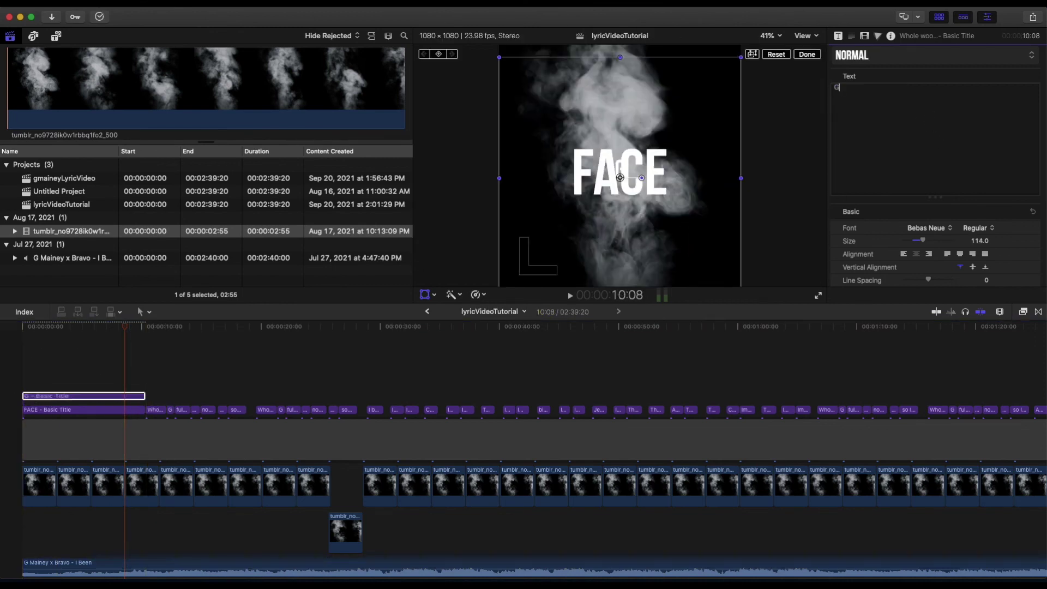
pyautogui.write('G MA')
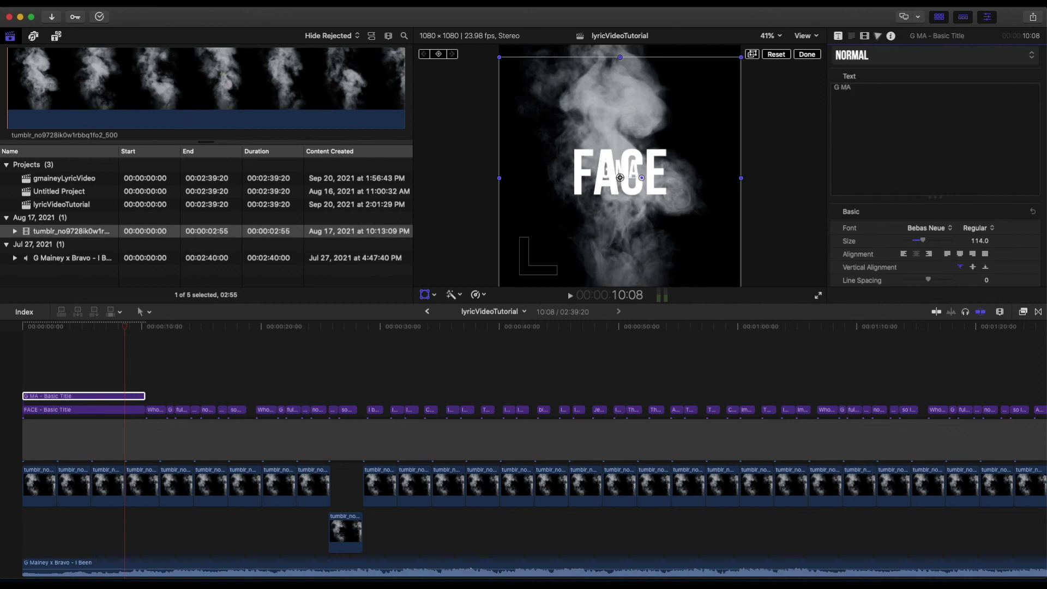
pyautogui.write('INEY')
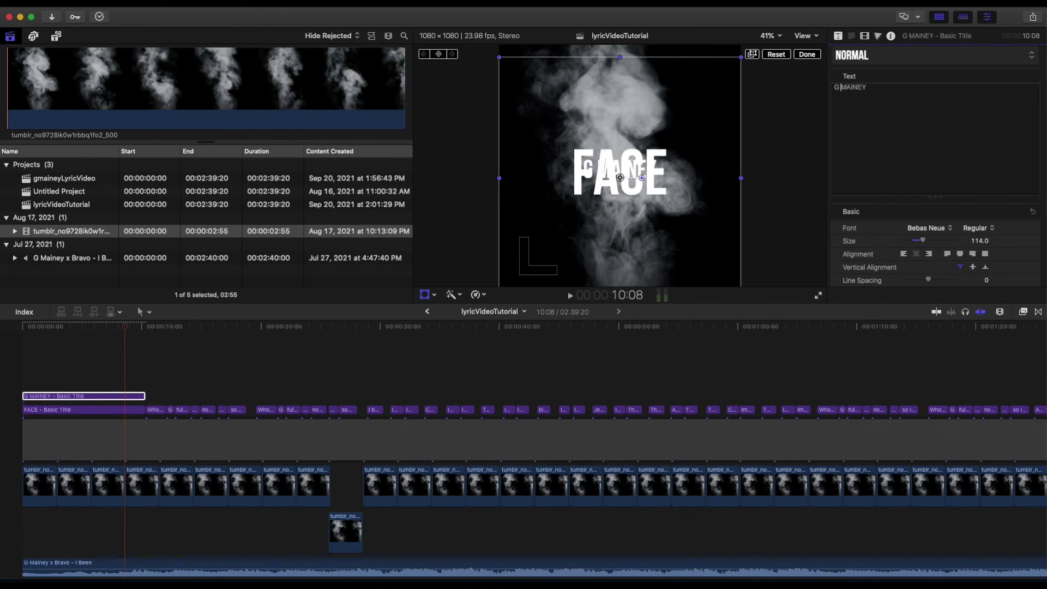
pyautogui.press('BackSpace')
pyautogui.write('-')
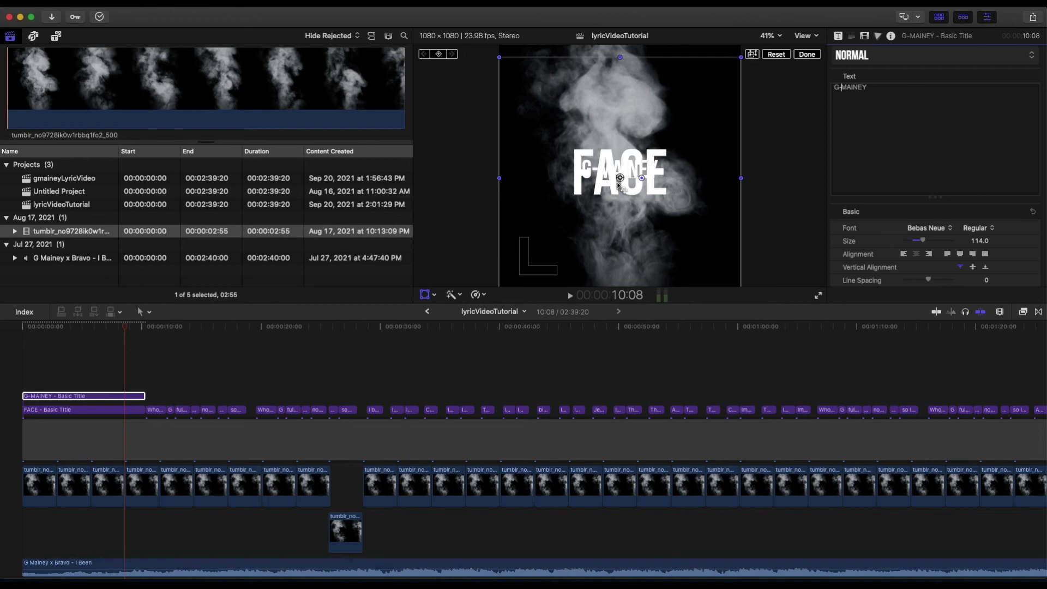
# Position G-MAINEY just above FACE at size 148.
pyautogui.moveTo(620, 186); pyautogui.dragTo(620, 155)
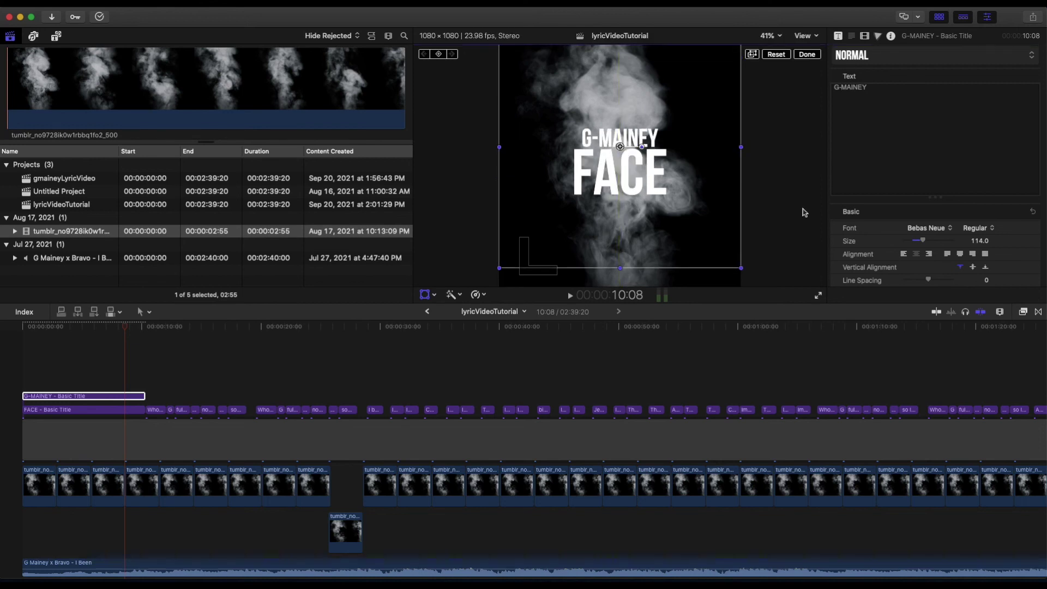
pyautogui.moveTo(923, 240); pyautogui.dragTo(930, 242)
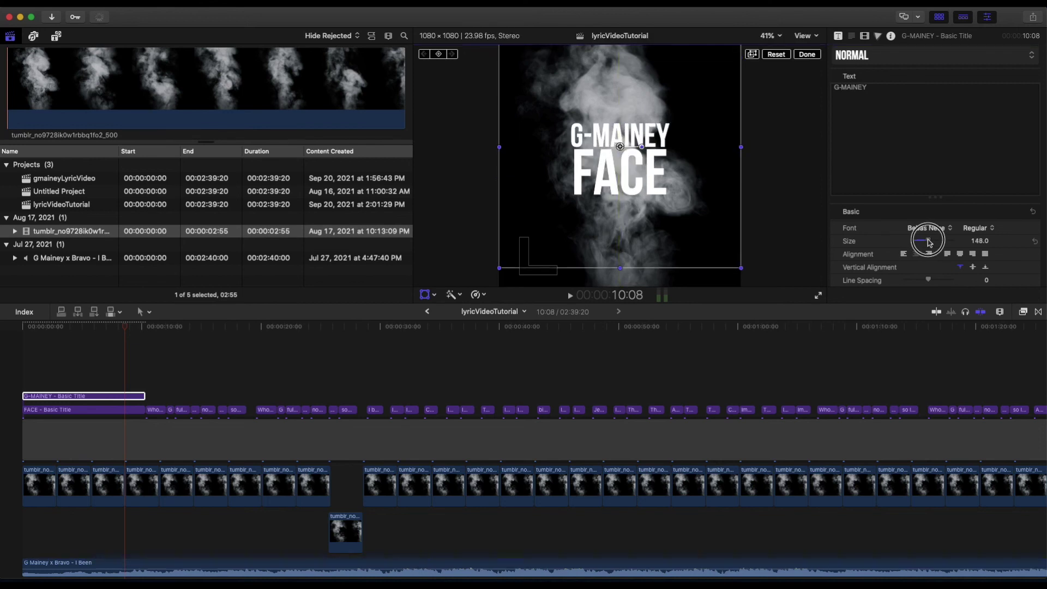
pyautogui.click(809, 55)
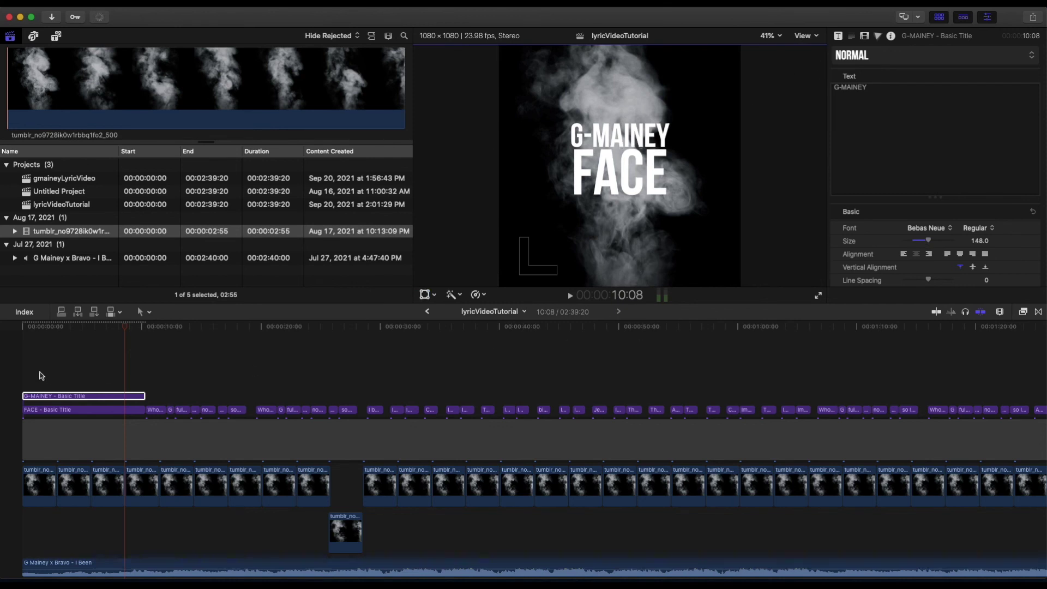
pyautogui.click(24, 339)
pyautogui.press('space')
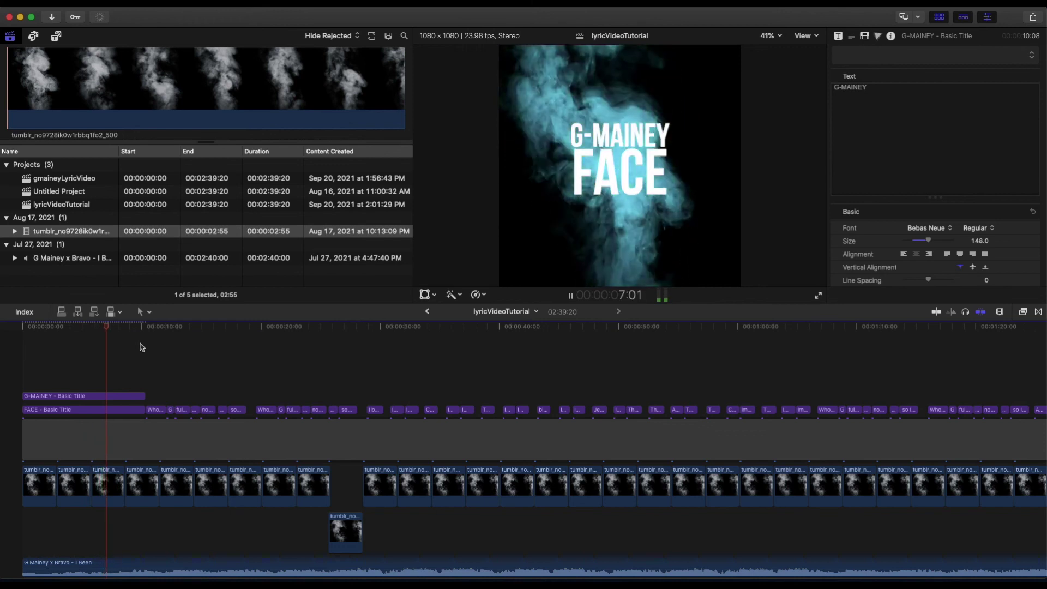
pyautogui.press('space')
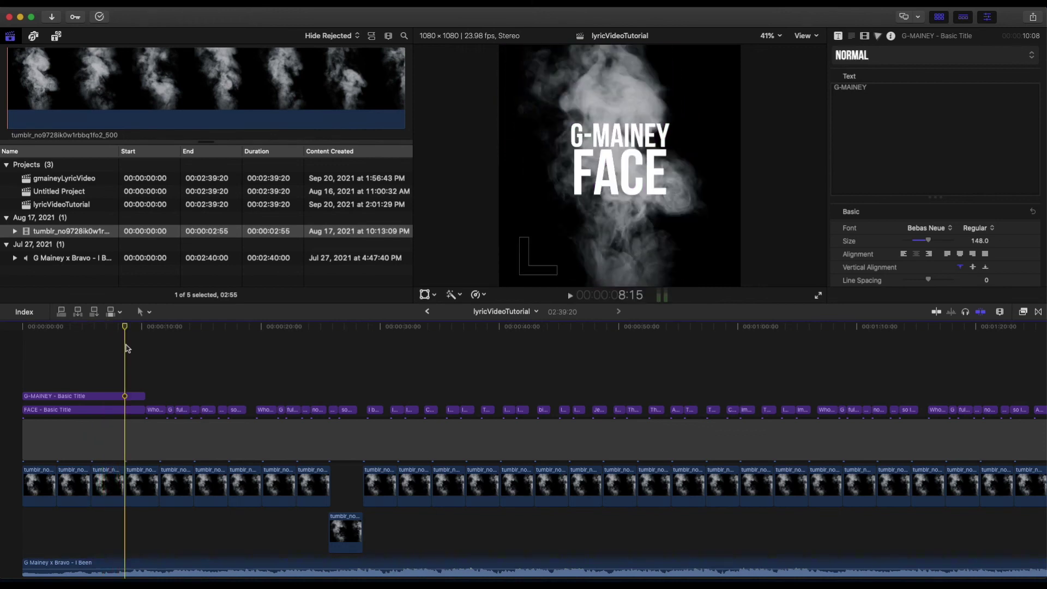